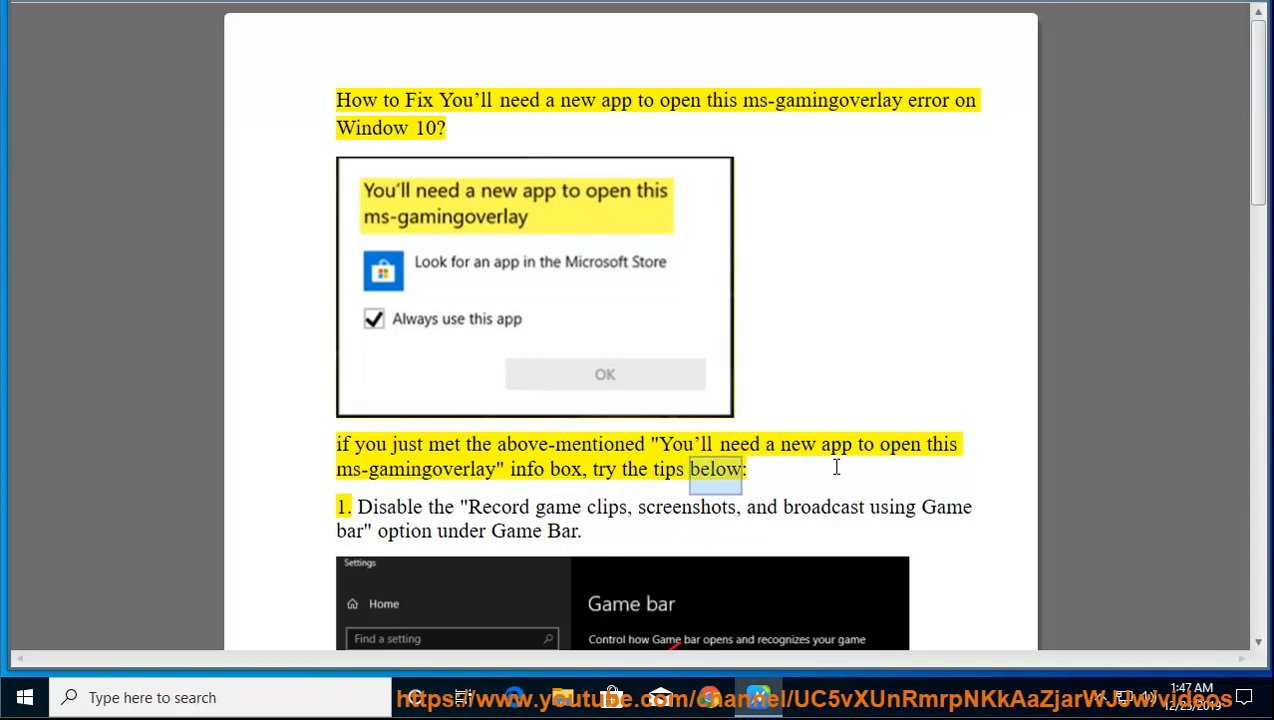
Open the Game bar page in Windows Settings by searching the settings for "ga", and place the window beside the instructions.
{"action": "scroll", "coordinate": [831, 465], "scroll_direction": "down", "scroll_amount": 2}
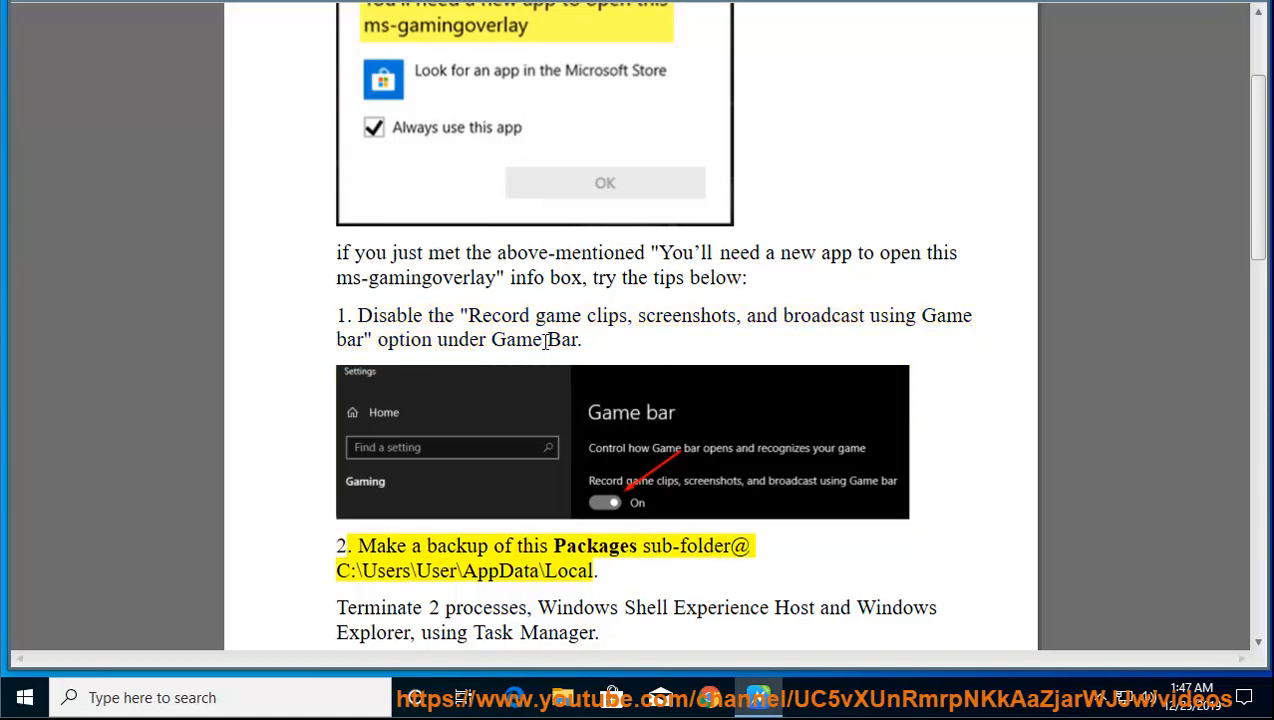
{"action": "left_click", "coordinate": [25, 697]}
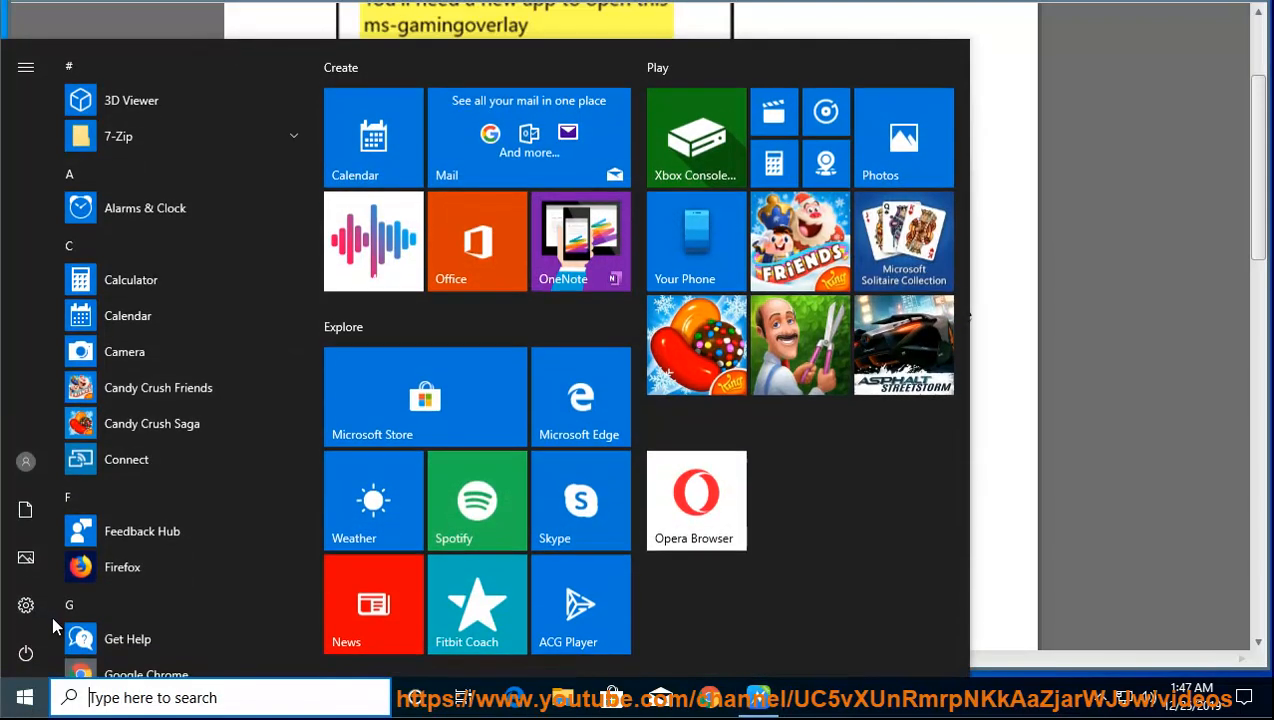
{"action": "left_click", "coordinate": [28, 605]}
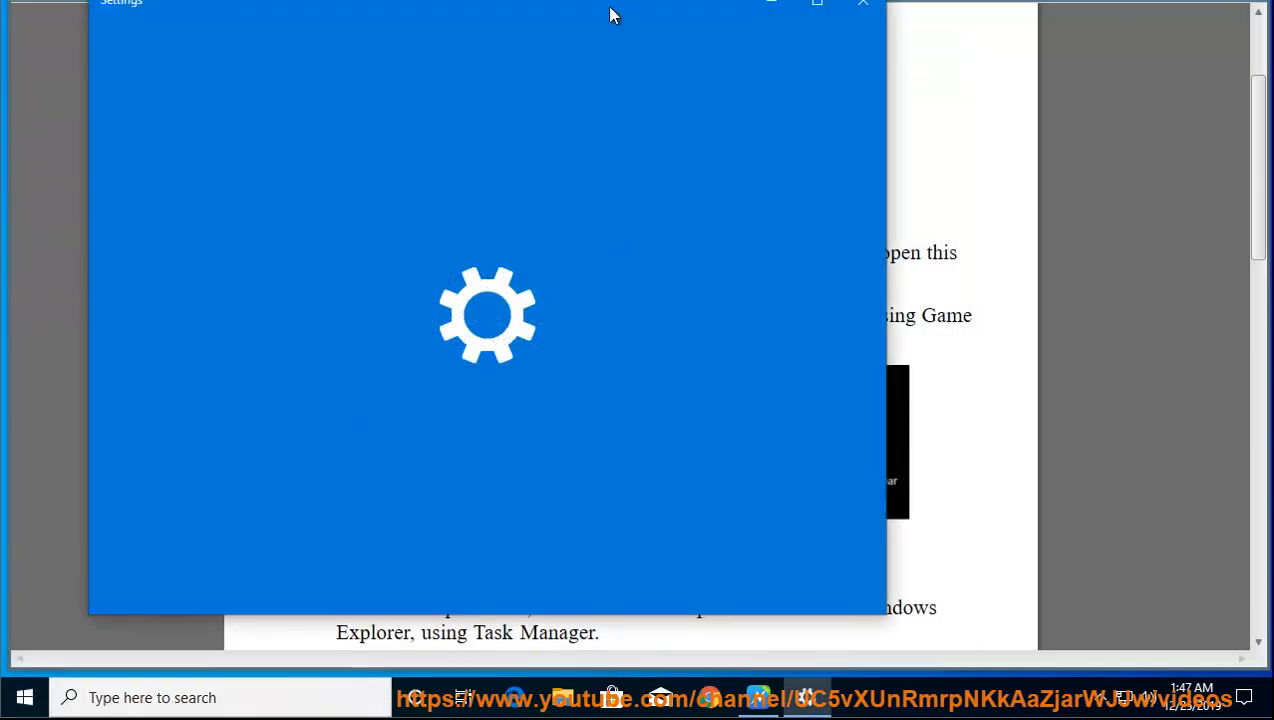
{"action": "left_click_drag", "start_coordinate": [609, 14], "coordinate": [1095, 172]}
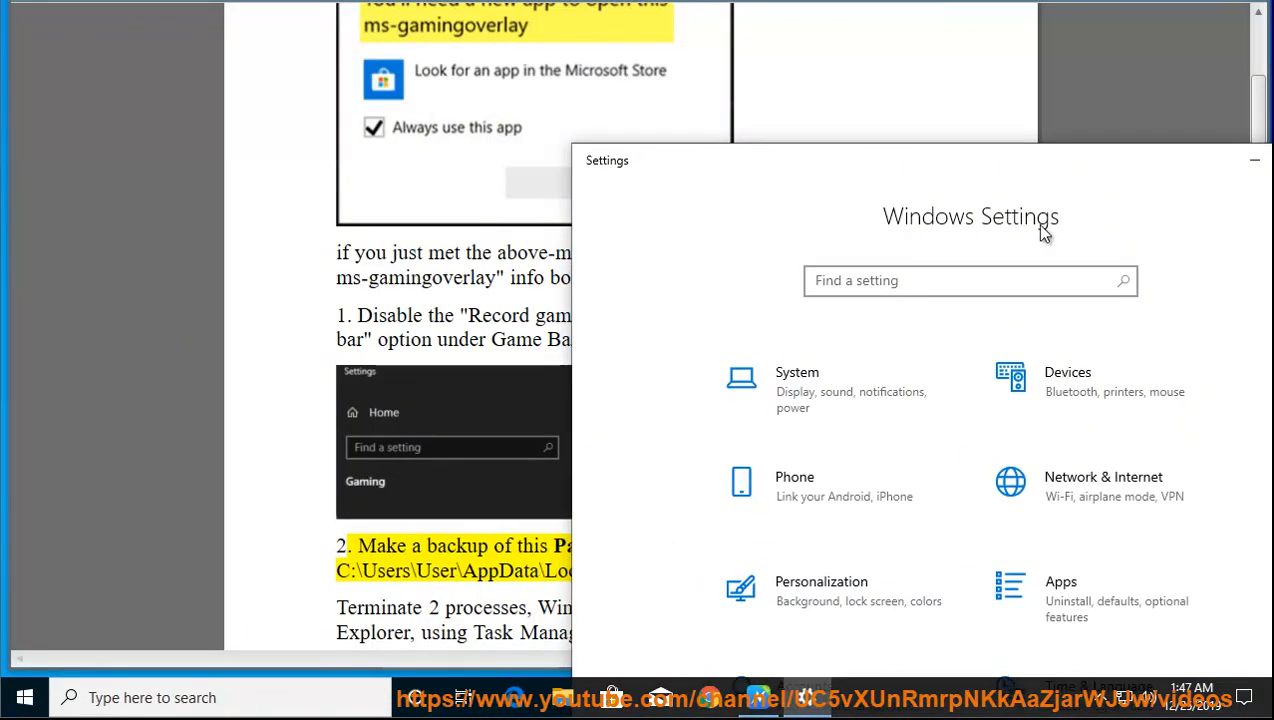
{"action": "left_click", "coordinate": [971, 280]}
{"action": "type", "text": "ga"}
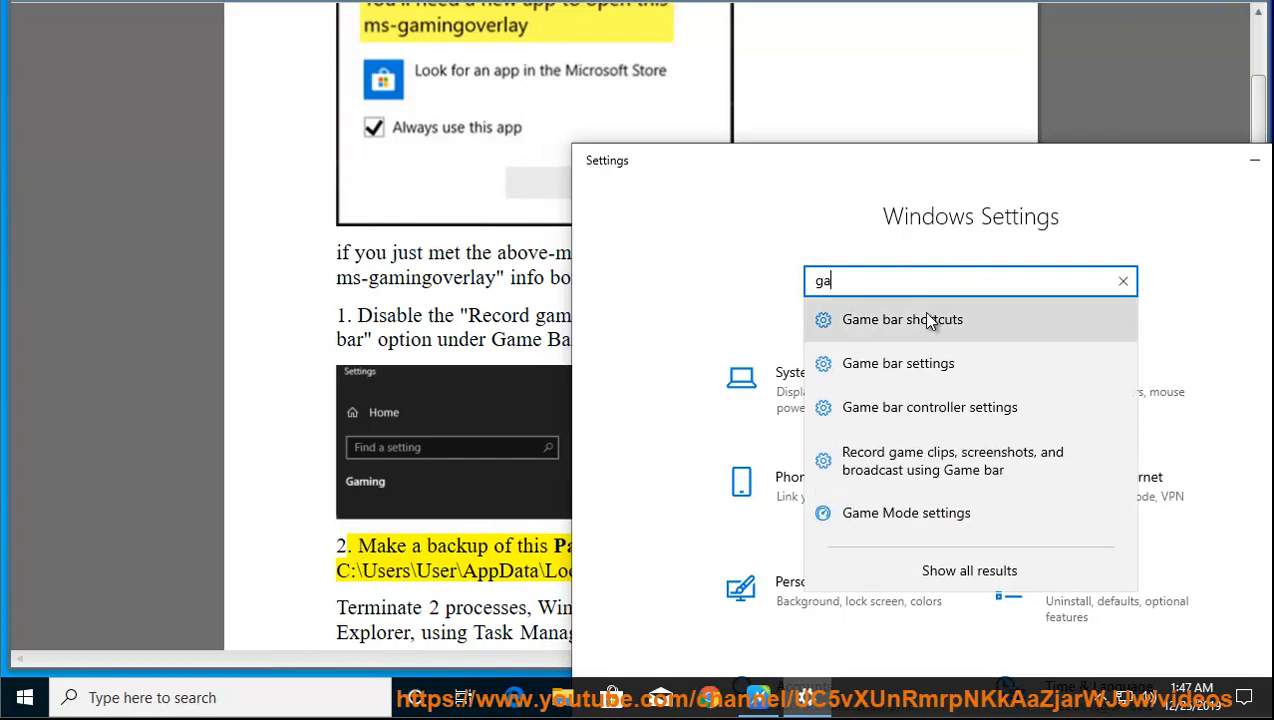
{"action": "left_click", "coordinate": [940, 380]}
{"action": "left_click_drag", "start_coordinate": [1065, 183], "coordinate": [855, 430]}
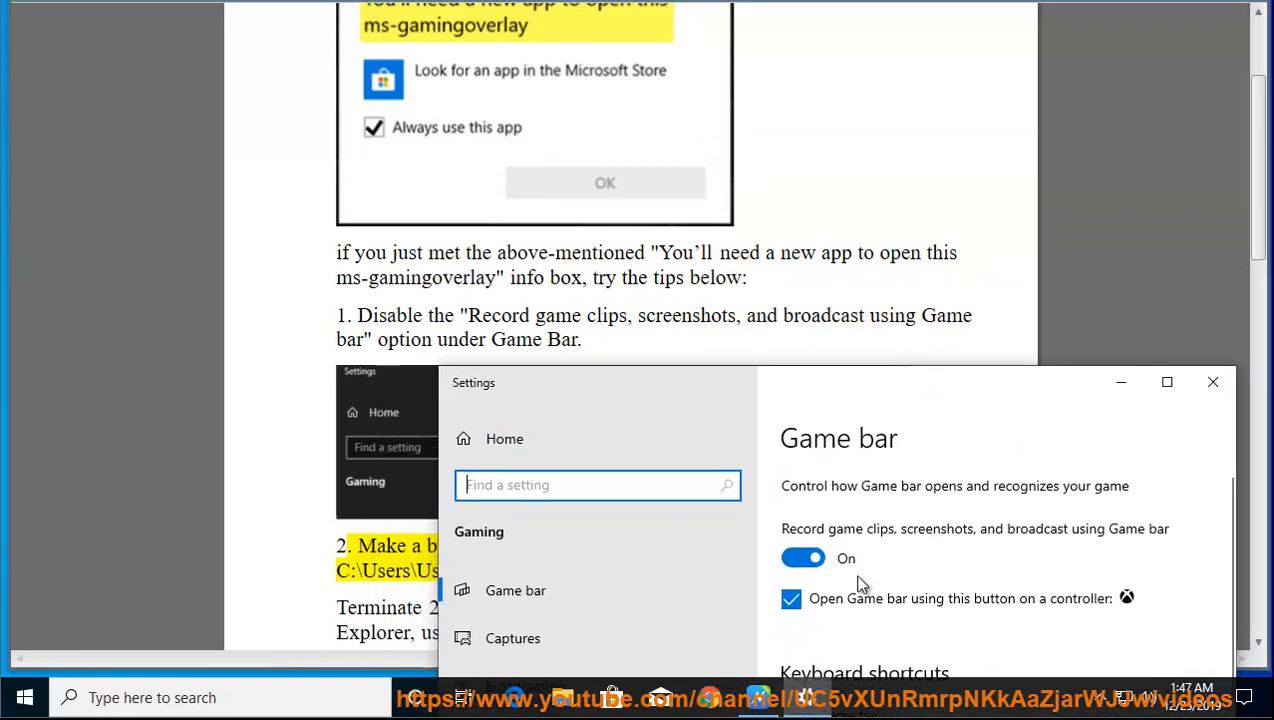
Toggle the "Record game clips, screenshots, and broadcast using Game bar" option off and on, and minimize Settings.
{"action": "left_click", "coordinate": [805, 560]}
{"action": "left_click", "coordinate": [805, 560]}
{"action": "left_click", "coordinate": [805, 560]}
{"action": "left_click", "coordinate": [806, 561]}
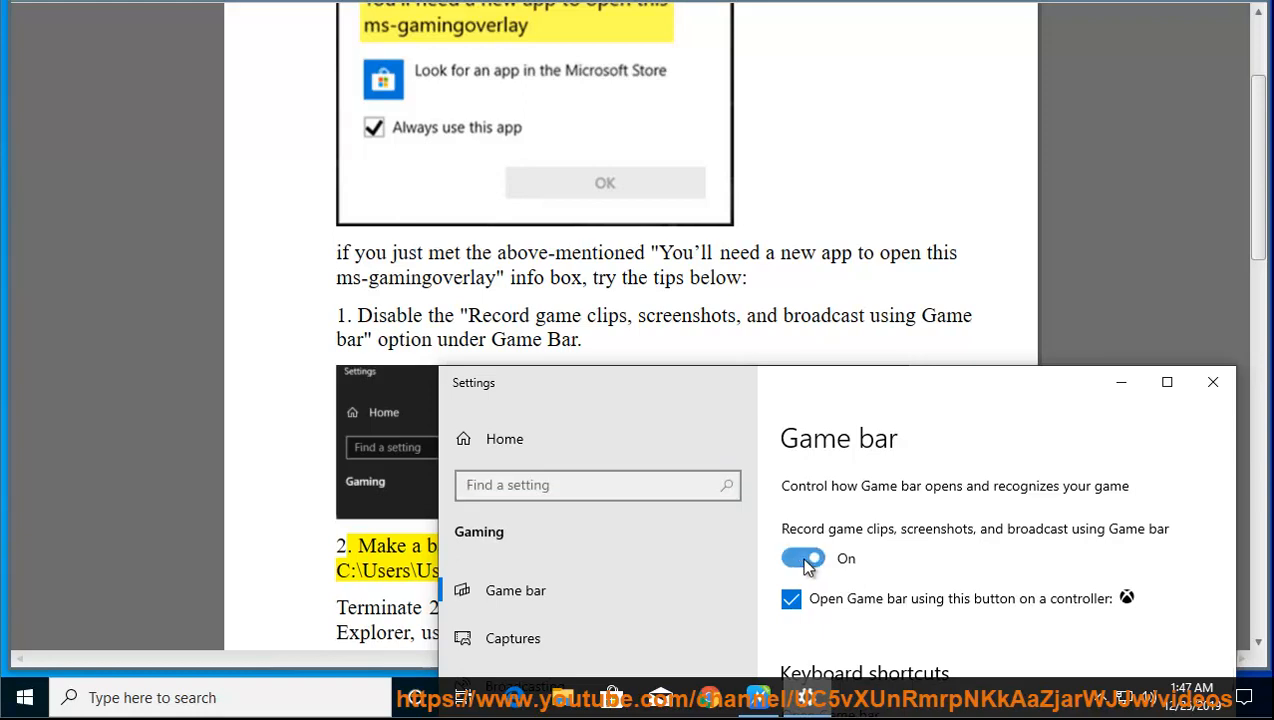
{"action": "left_click", "coordinate": [806, 561]}
{"action": "left_click", "coordinate": [812, 560]}
{"action": "left_click", "coordinate": [1122, 385]}
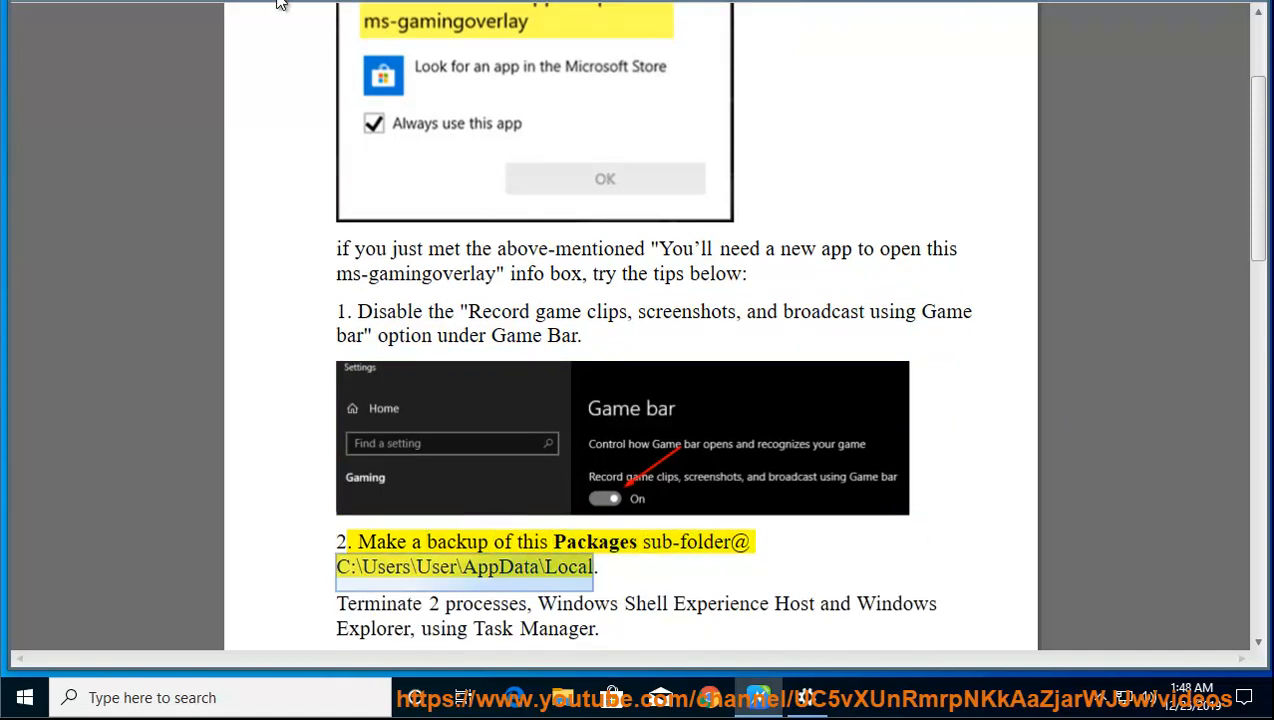
Copy the path C:\Users\User\AppData\Local from tip 2 of the instructions document.
{"action": "scroll", "coordinate": [754, 612], "scroll_direction": "down", "scroll_amount": 1}
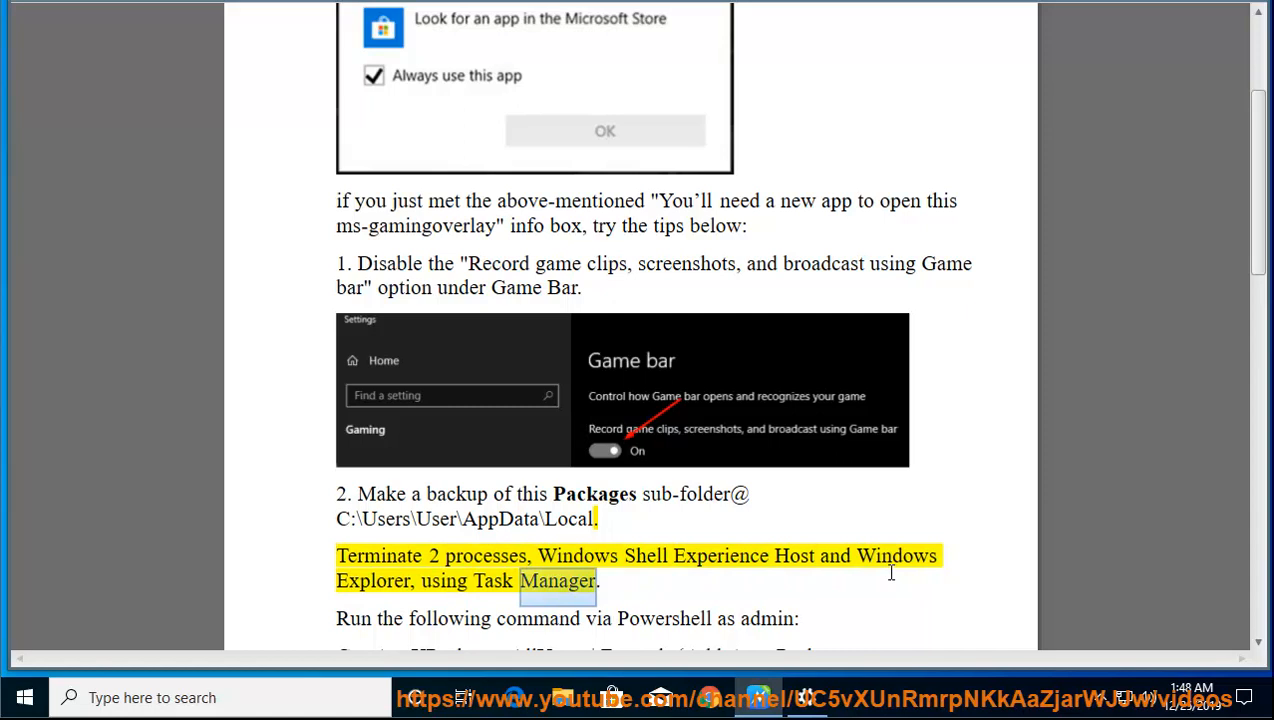
{"action": "scroll", "coordinate": [891, 572], "scroll_direction": "down", "scroll_amount": 2}
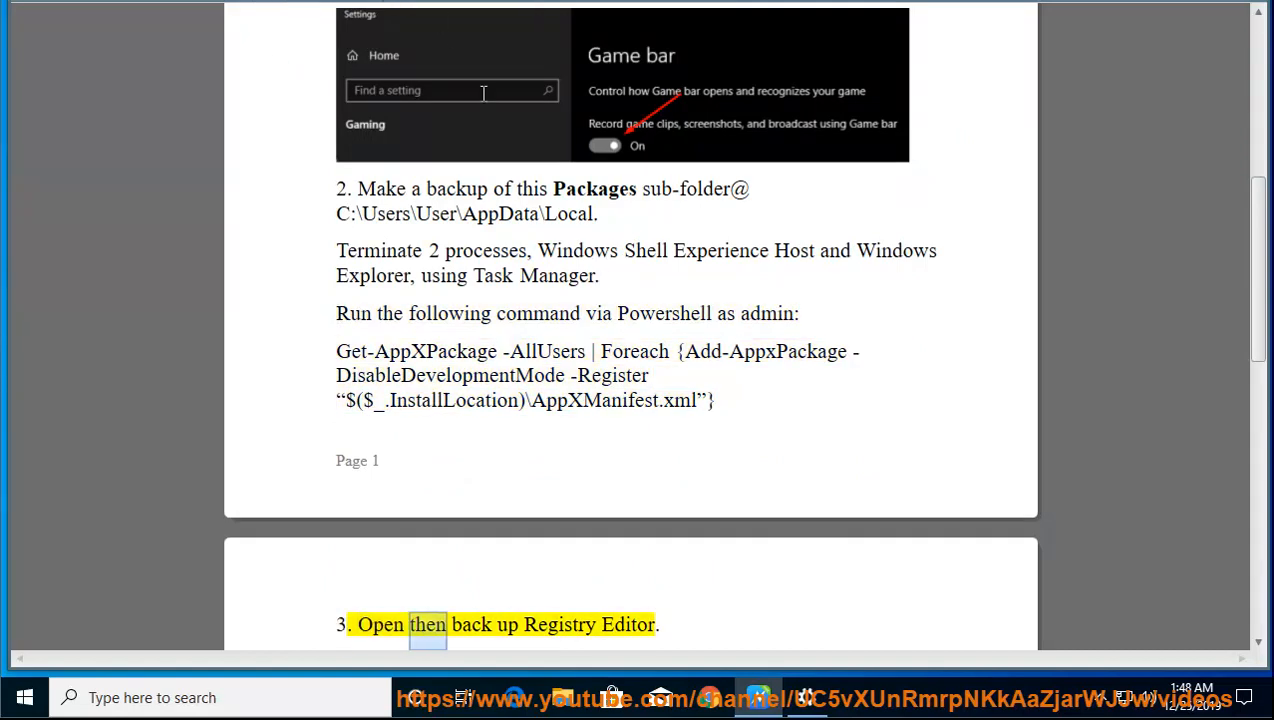
{"action": "left_click_drag", "start_coordinate": [596, 214], "coordinate": [340, 218]}
{"action": "right_click", "coordinate": [350, 212]}
{"action": "left_click", "coordinate": [425, 270]}
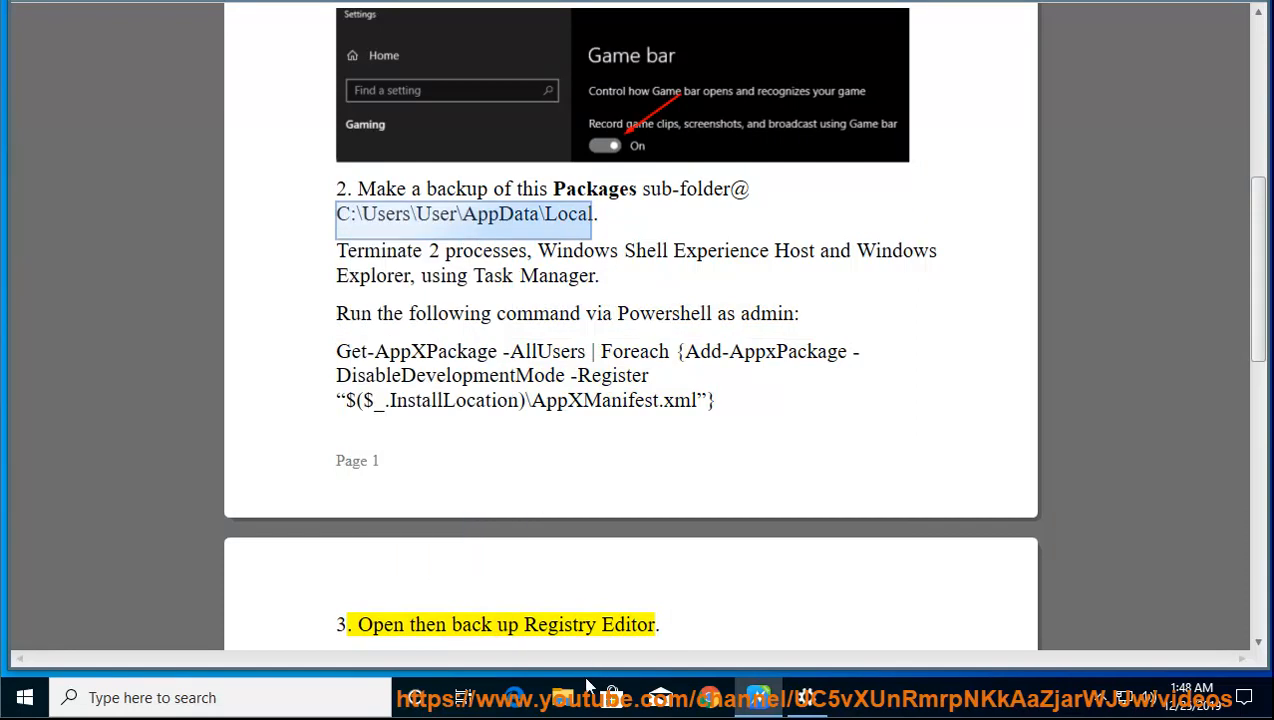
In a new File Explorer window, set the folder options to show hidden files, folders, and drives and display protected operating system files.
{"action": "key", "text": "super+e"}
{"action": "left_click_drag", "start_coordinate": [532, 47], "coordinate": [322, 97]}
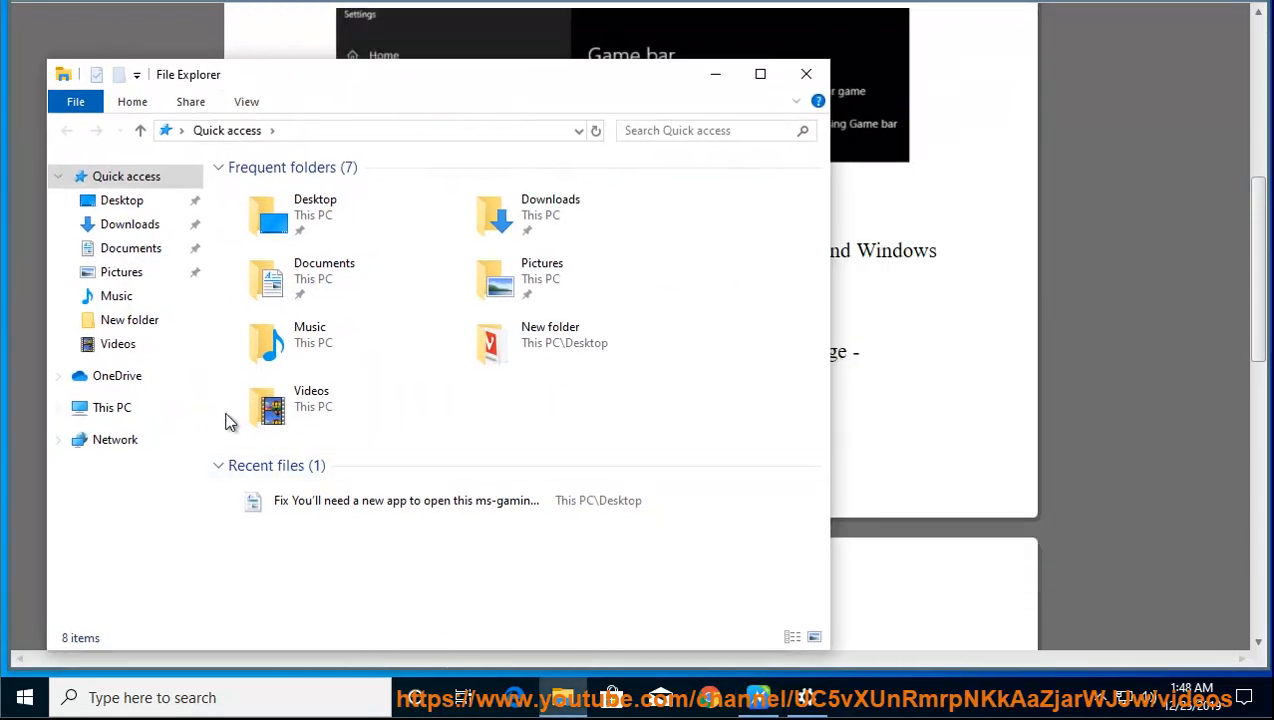
{"action": "left_click", "coordinate": [212, 466]}
{"action": "left_click", "coordinate": [219, 466]}
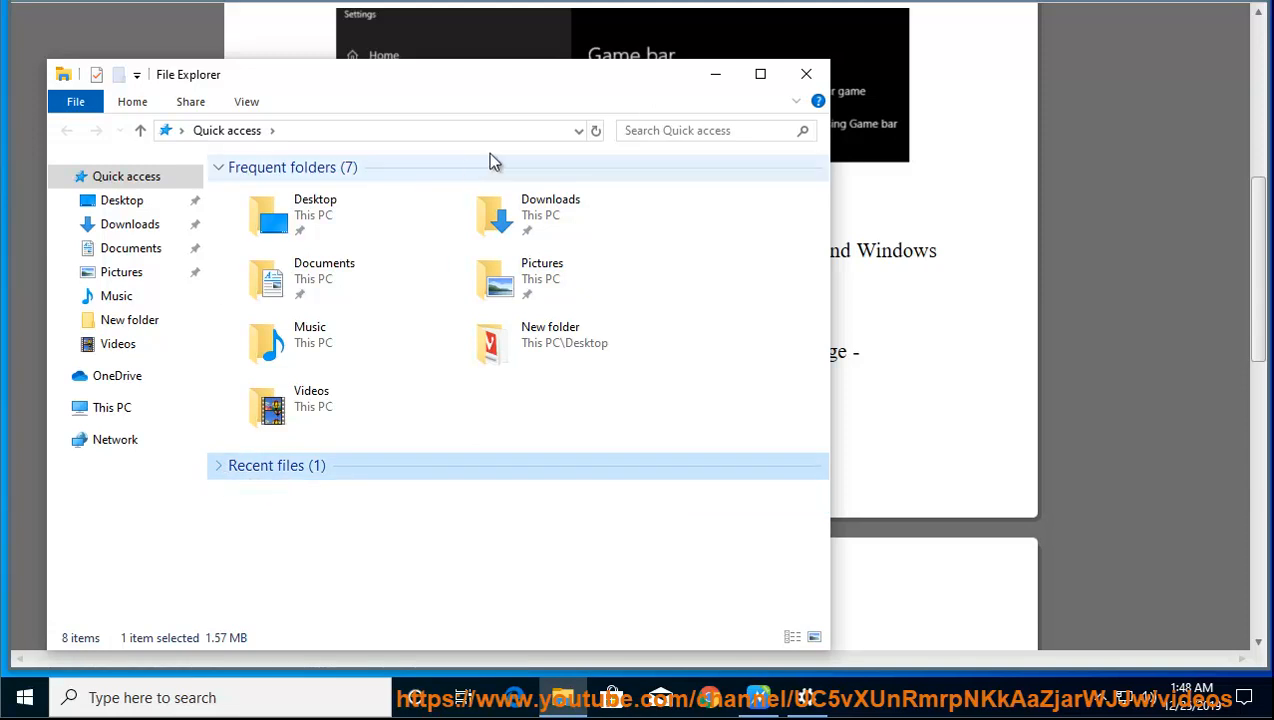
{"action": "left_click", "coordinate": [246, 103]}
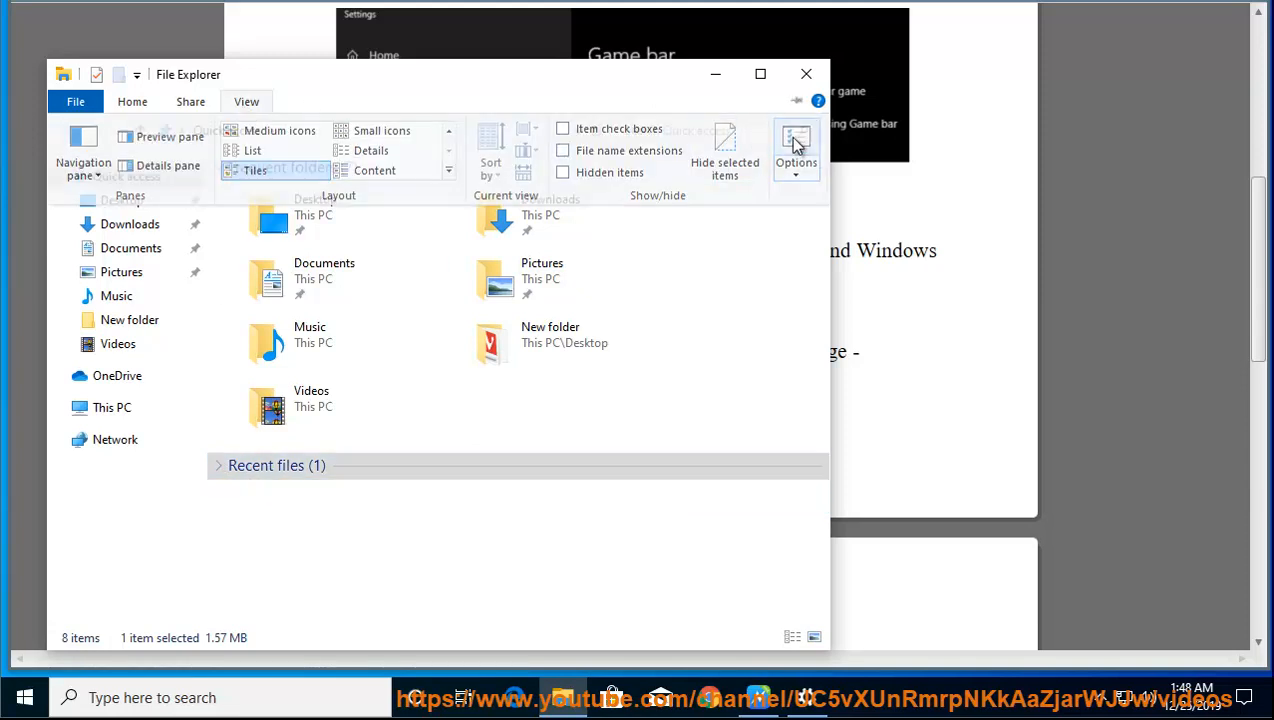
{"action": "left_click", "coordinate": [797, 145]}
{"action": "left_click", "coordinate": [146, 214]}
{"action": "left_click", "coordinate": [175, 490]}
{"action": "scroll", "coordinate": [193, 505], "scroll_direction": "down", "scroll_amount": 1}
{"action": "left_click", "coordinate": [185, 509]}
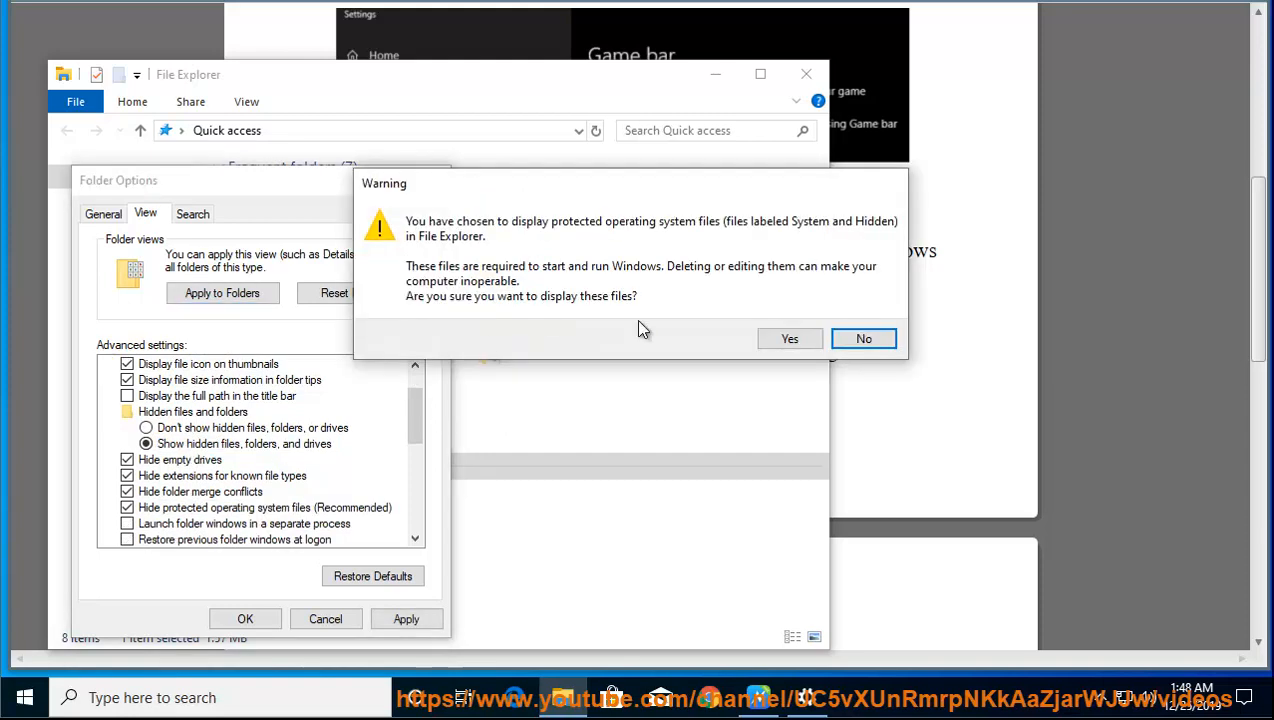
{"action": "left_click", "coordinate": [785, 336]}
{"action": "left_click", "coordinate": [245, 619]}
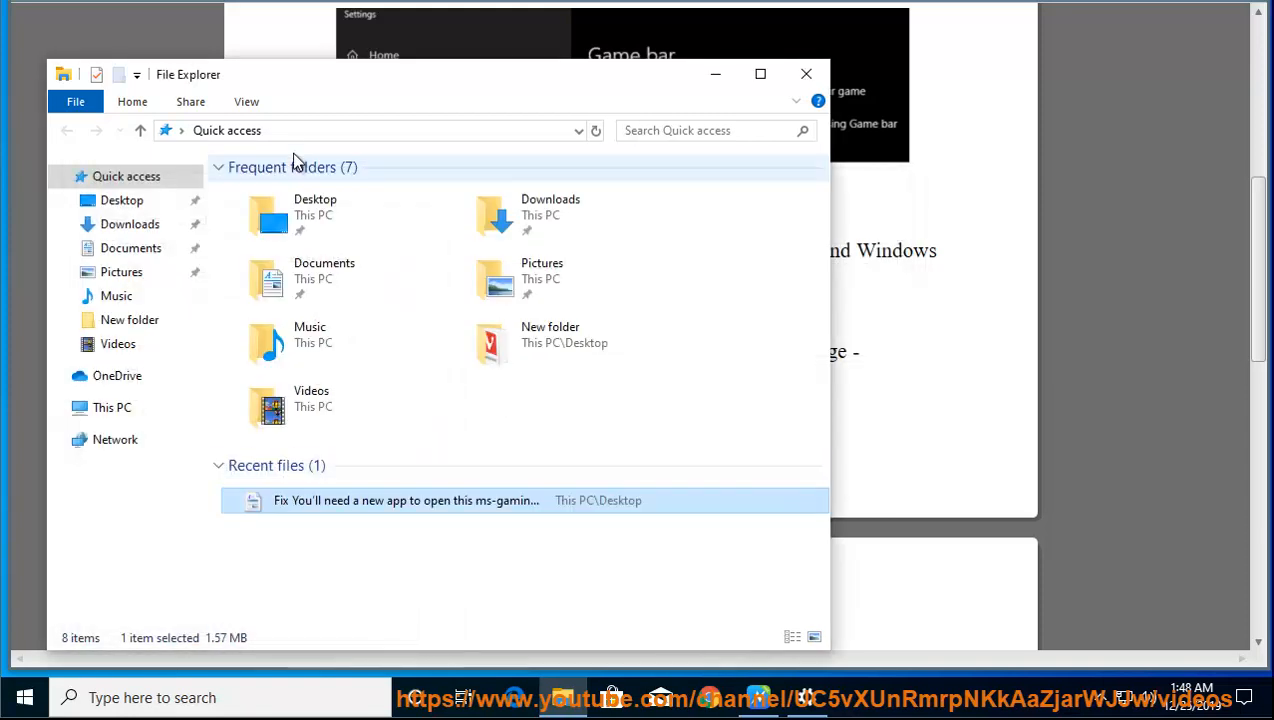
Try to open the copied path C:\Users\User\AppData\Local in File Explorer.
{"action": "left_click", "coordinate": [290, 131]}
{"action": "left_click", "coordinate": [290, 131]}
{"action": "right_click", "coordinate": [290, 131]}
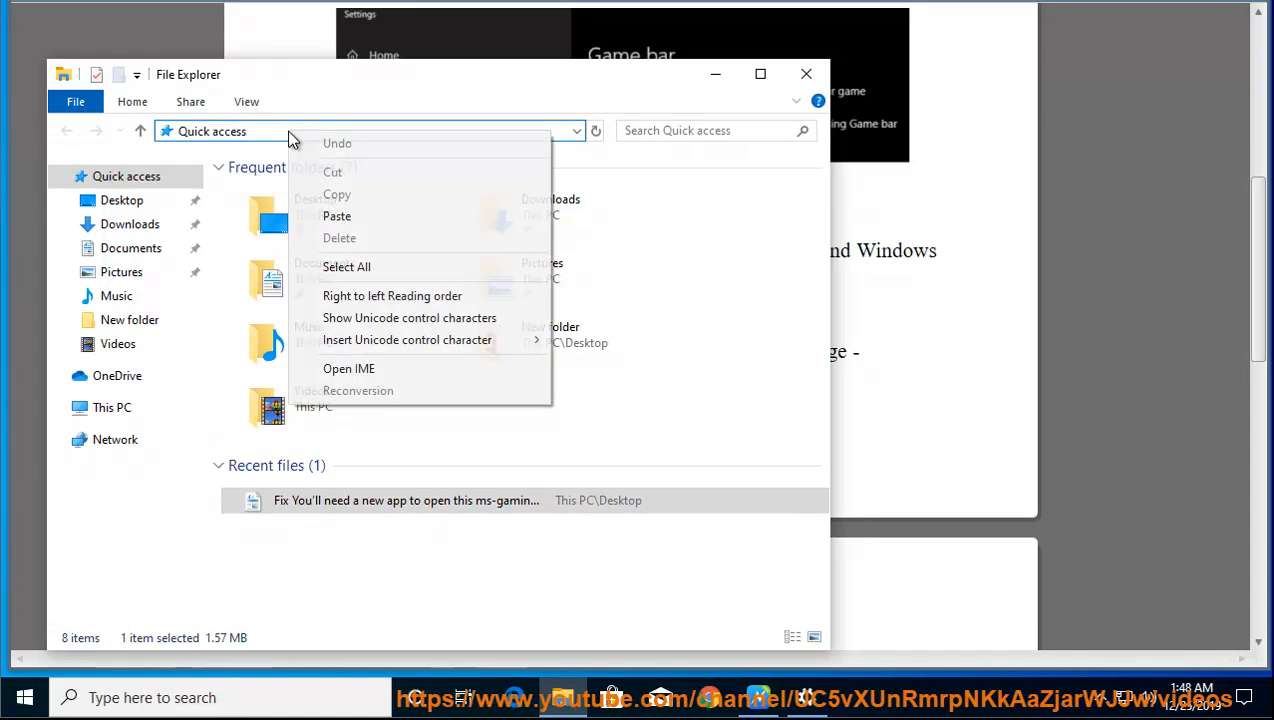
{"action": "left_click_drag", "start_coordinate": [277, 132], "coordinate": [141, 138]}
{"action": "key", "text": "BackSpace"}
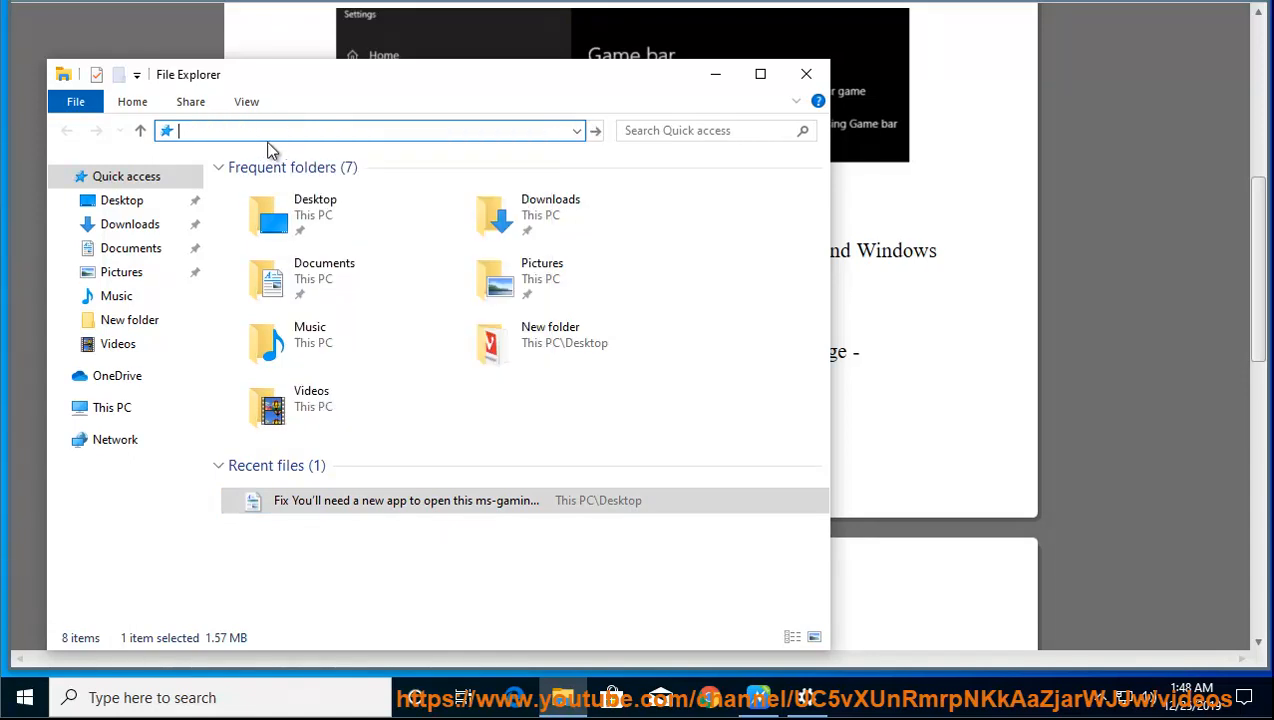
{"action": "right_click", "coordinate": [275, 140]}
{"action": "left_click", "coordinate": [325, 213]}
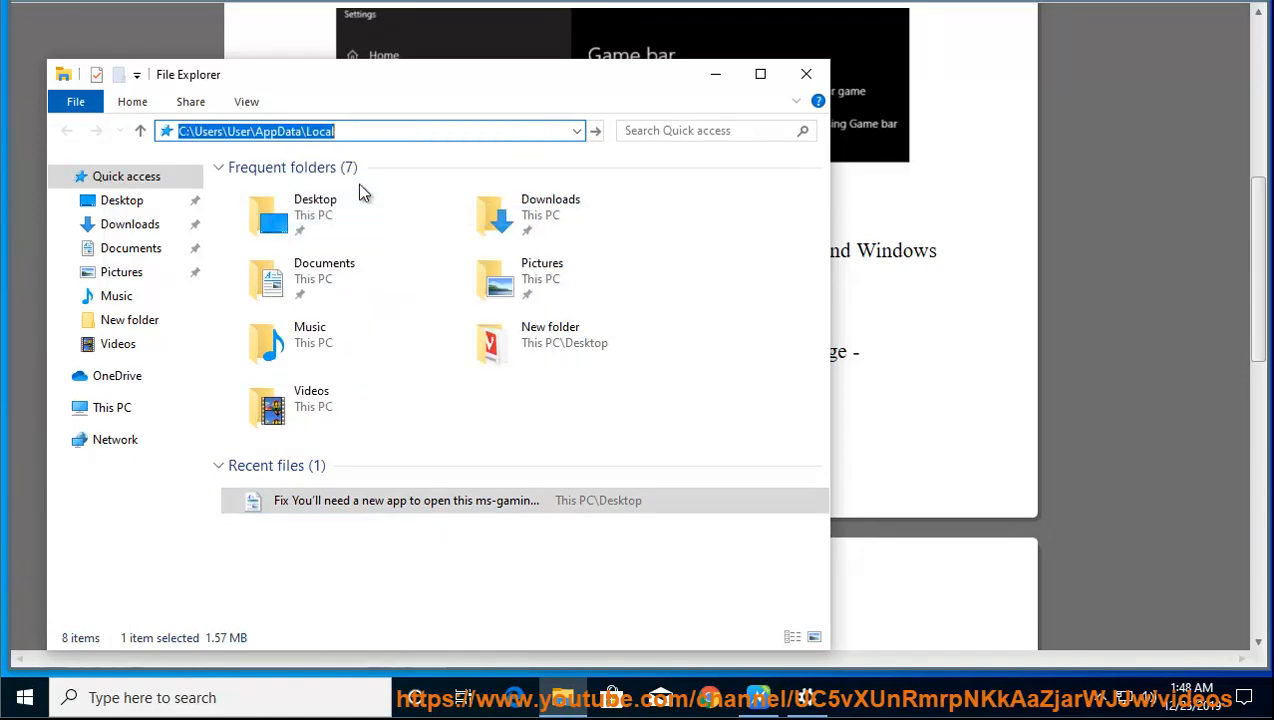
{"action": "key", "text": "Return"}
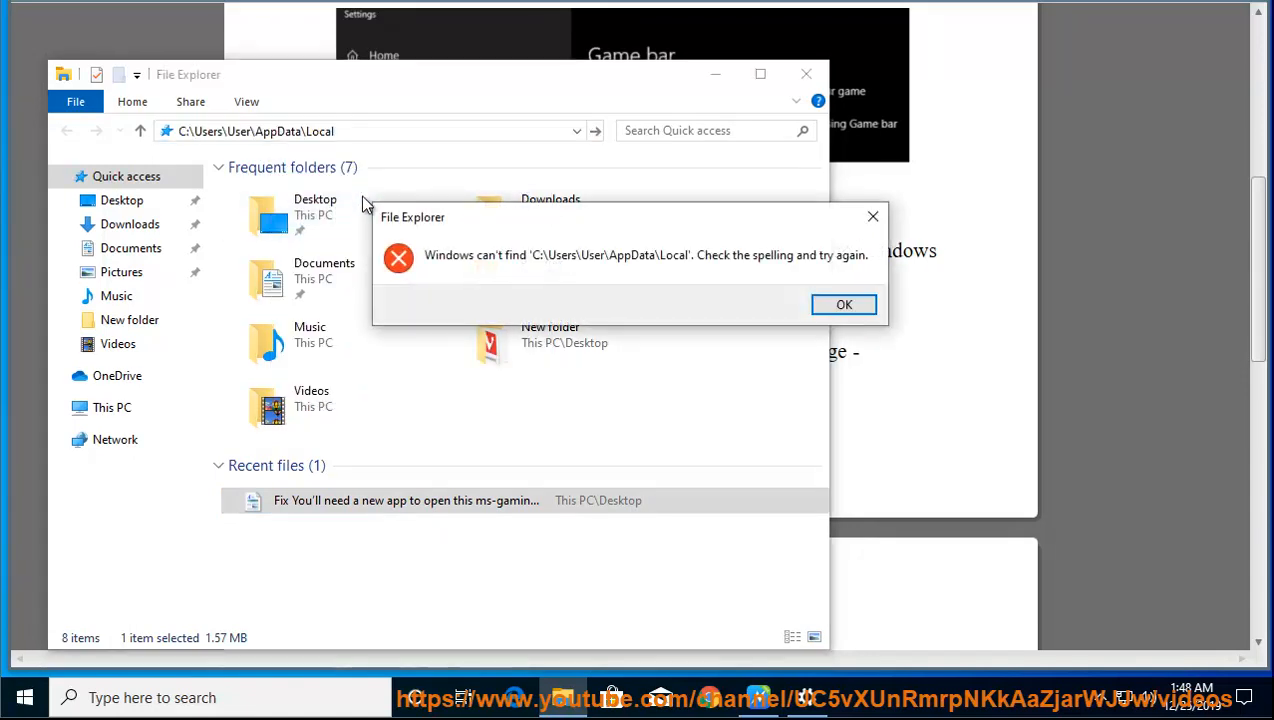
{"action": "left_click", "coordinate": [833, 313]}
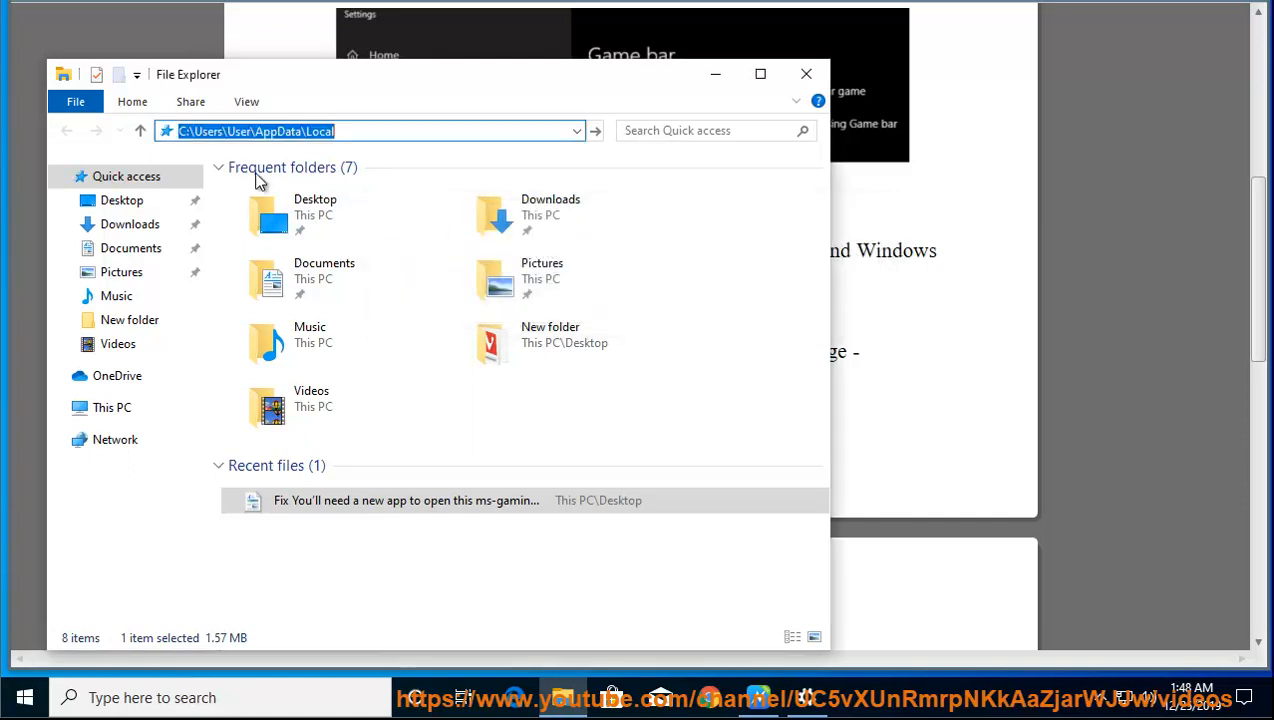
Open Task Manager with full details and look up the name of the current Windows user account.
{"action": "double_click", "coordinate": [245, 132]}
{"action": "right_click", "coordinate": [860, 708]}
{"action": "left_click", "coordinate": [964, 600]}
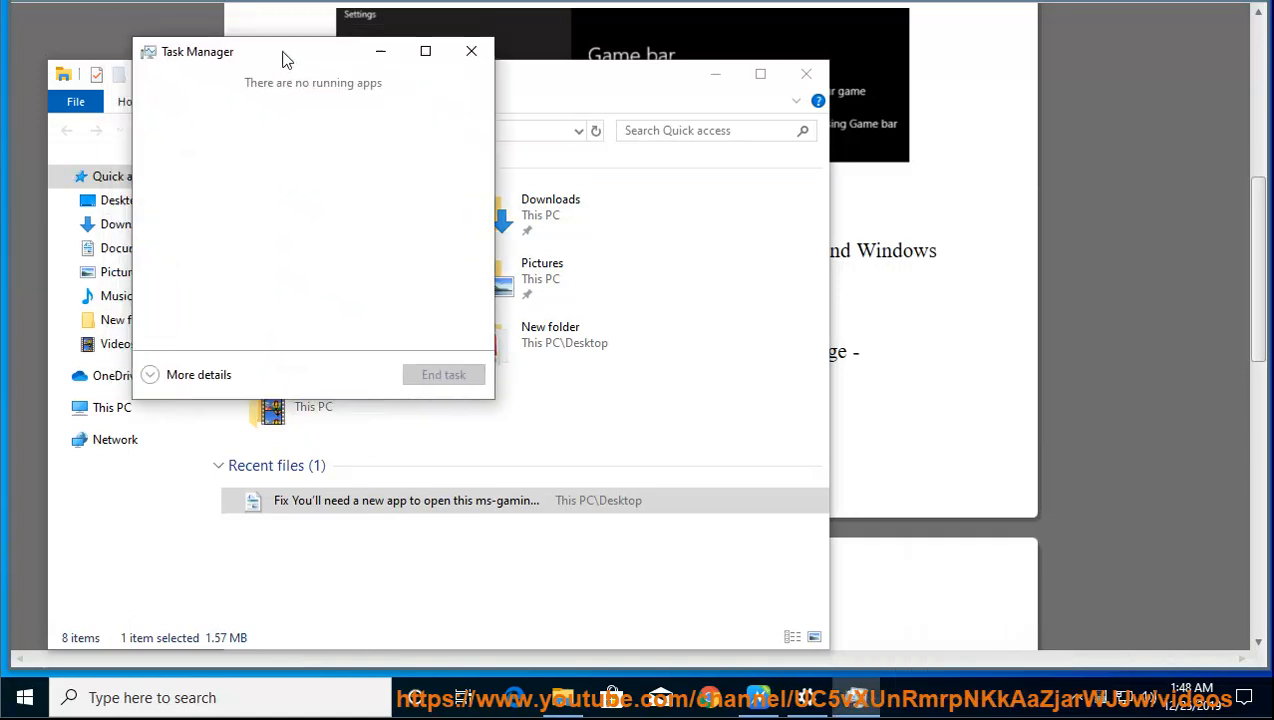
{"action": "left_click", "coordinate": [645, 505]}
{"action": "left_click", "coordinate": [866, 243]}
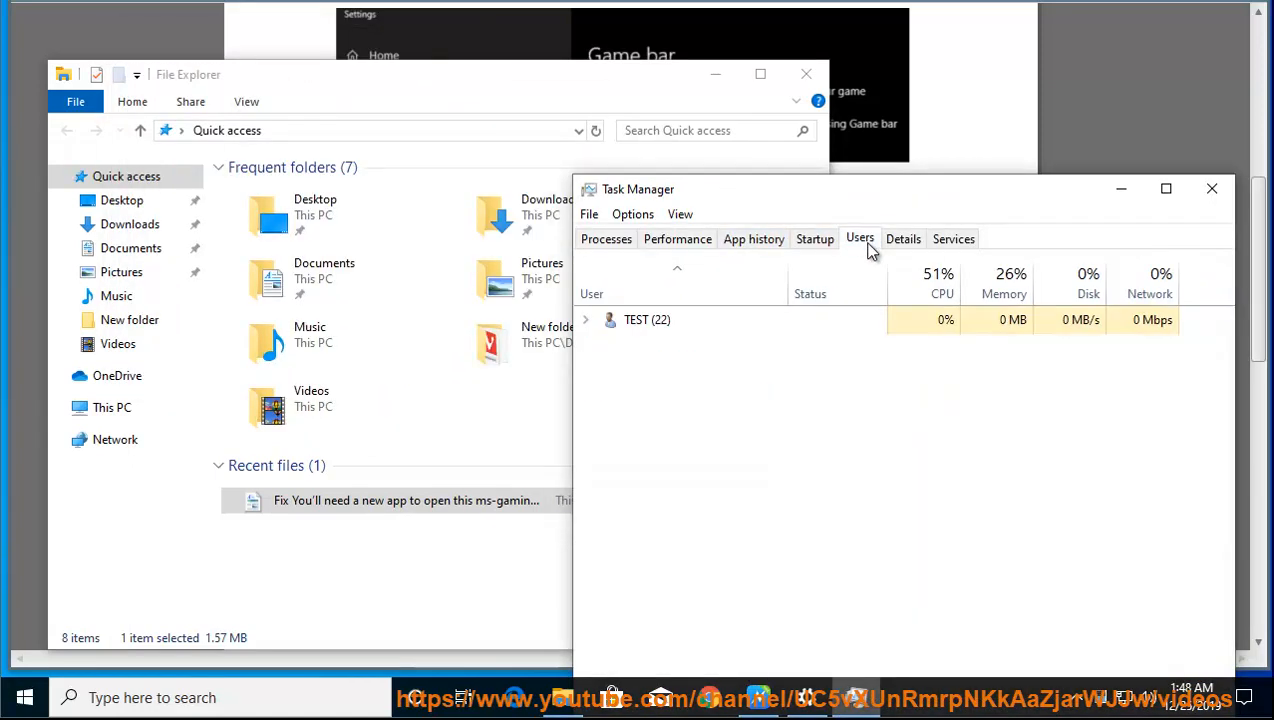
{"action": "left_click", "coordinate": [655, 322]}
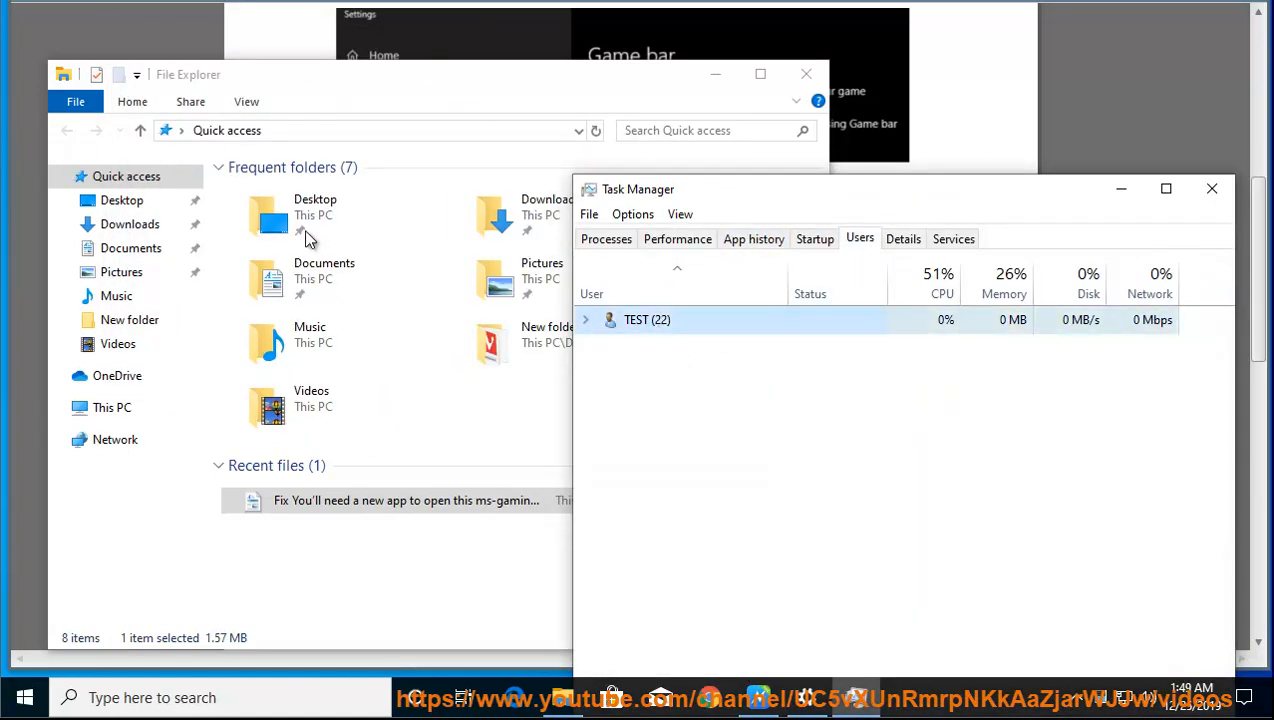
Go to C:\Users\test\AppData\Local in File Explorer and minimize Task Manager.
{"action": "left_click", "coordinate": [284, 130]}
{"action": "right_click", "coordinate": [284, 131]}
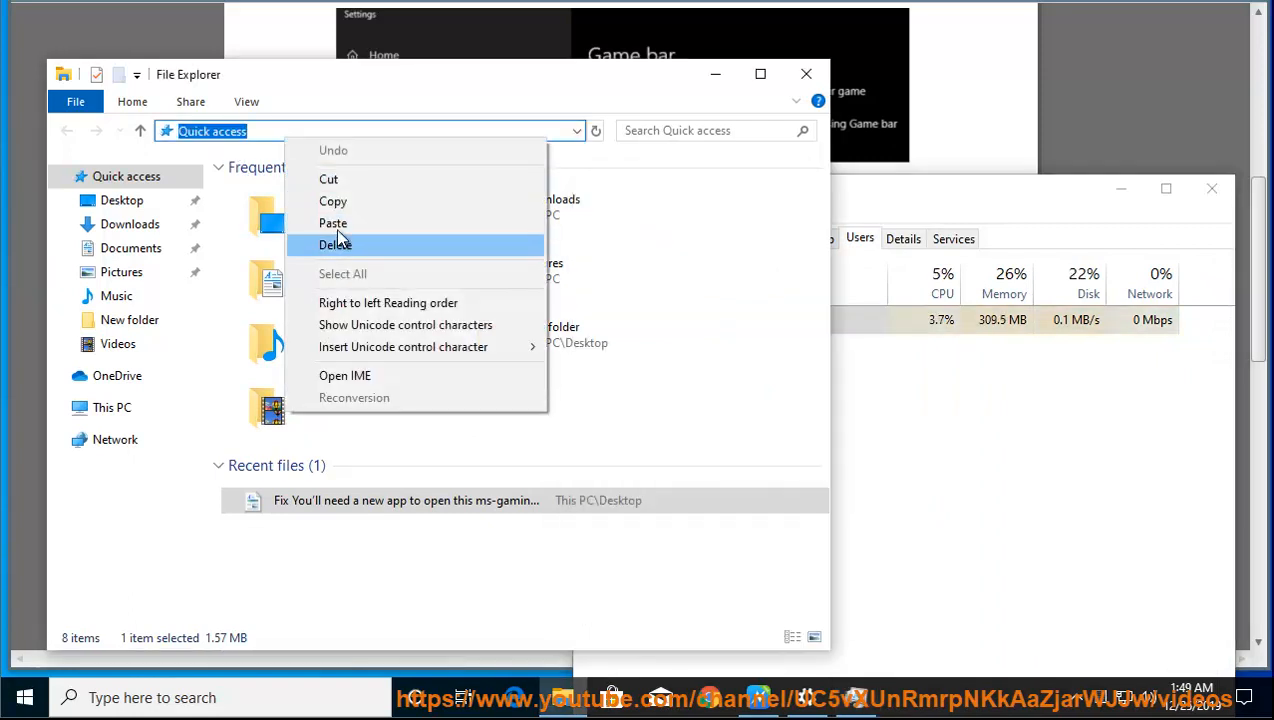
{"action": "left_click", "coordinate": [333, 223]}
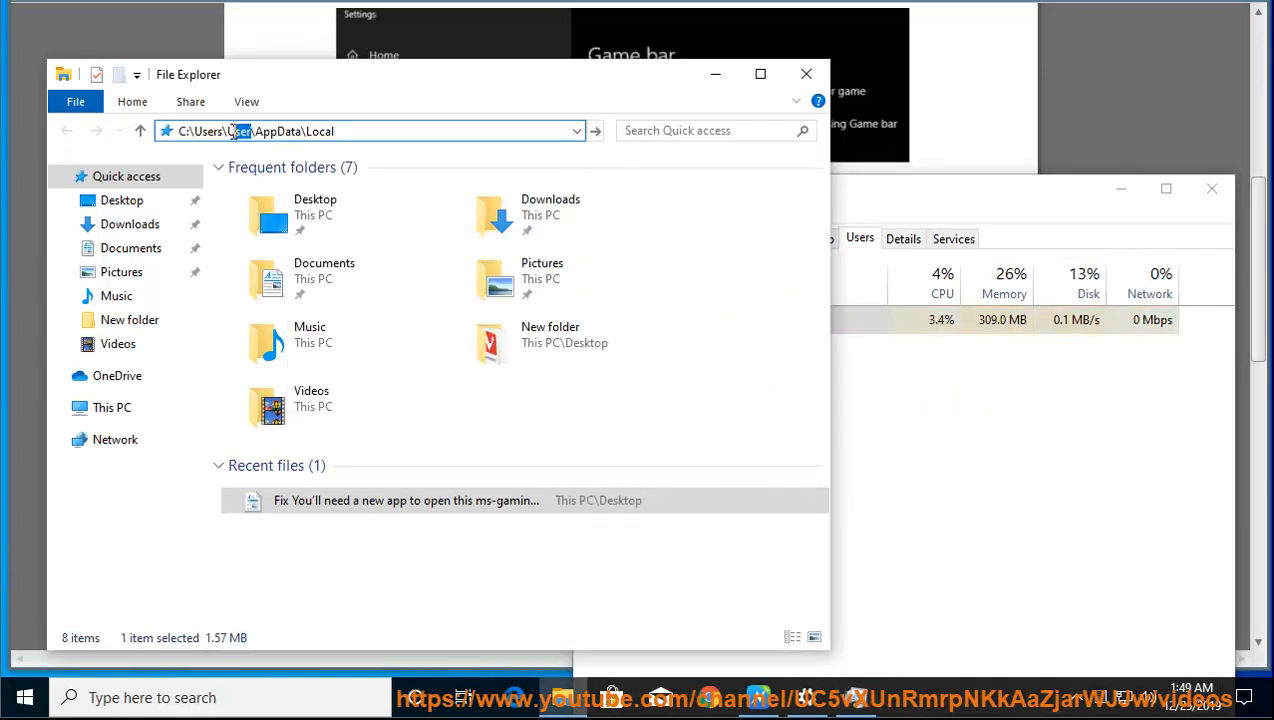
{"action": "type", "text": "test"}
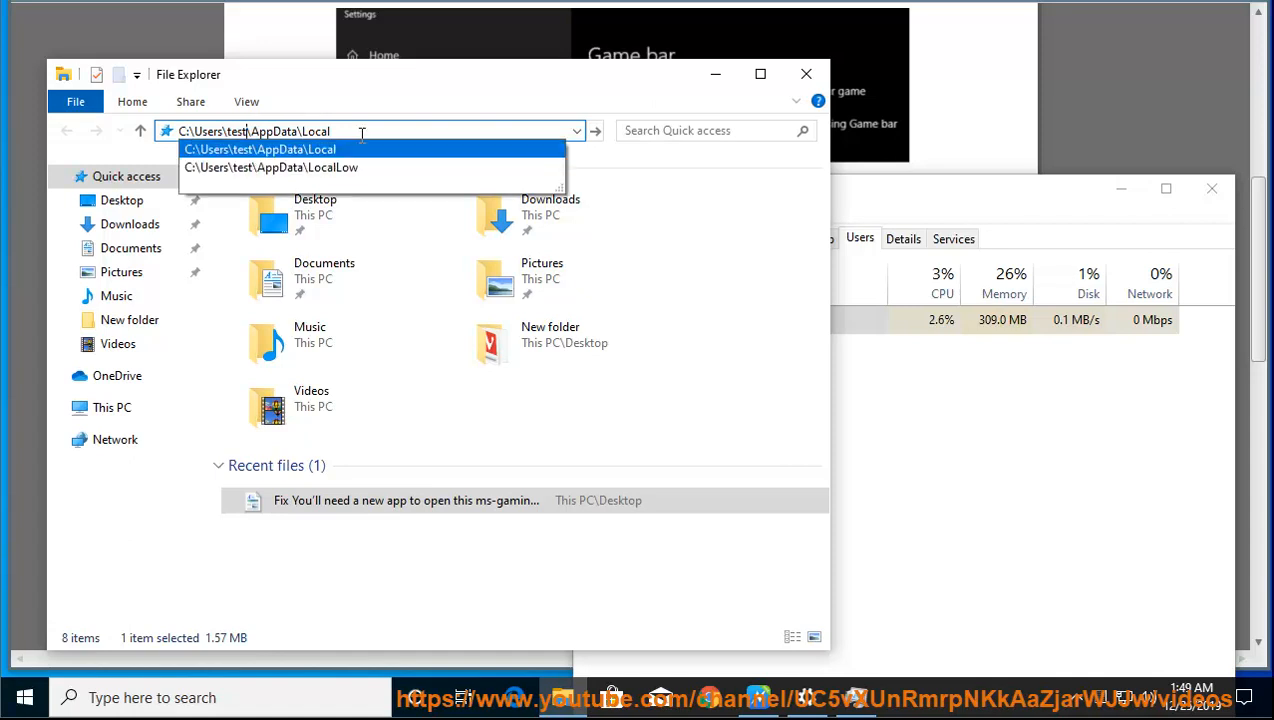
{"action": "key", "text": "Return"}
{"action": "left_click", "coordinate": [1121, 188]}
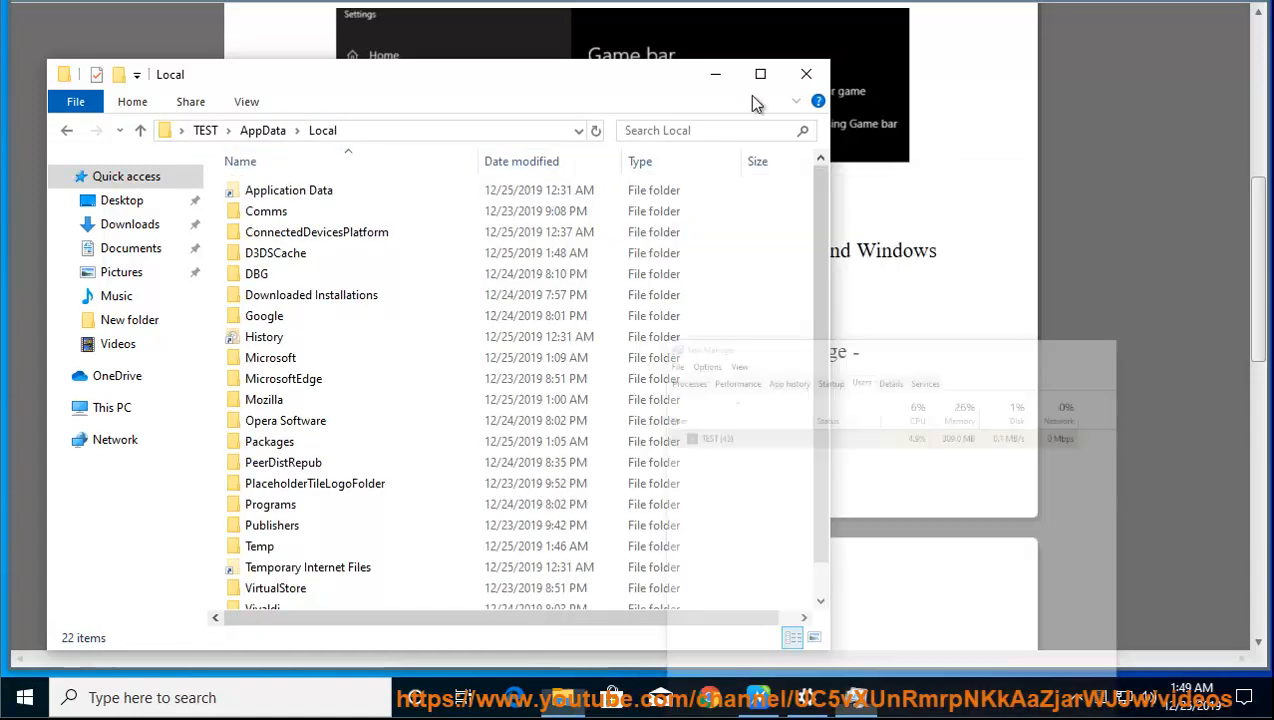
Place the File Explorer window beside the instructions and open the Packages folder inside Local.
{"action": "left_click_drag", "start_coordinate": [601, 68], "coordinate": [1005, 254]}
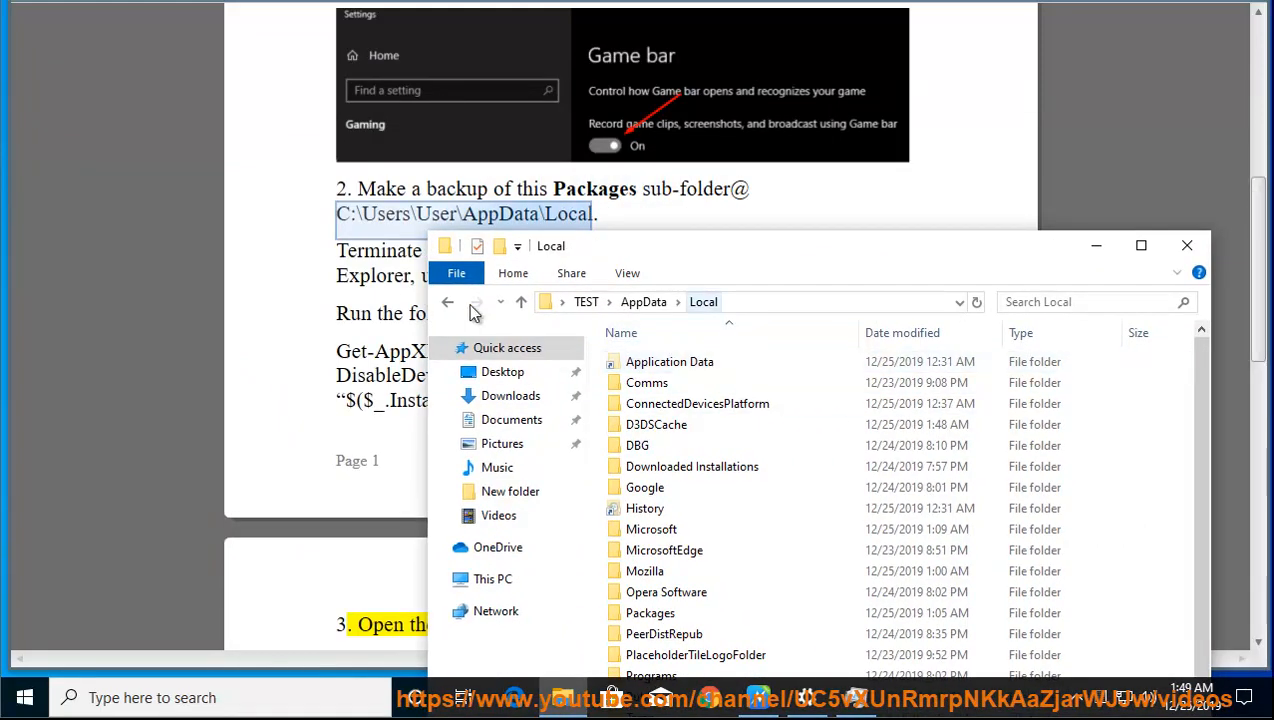
{"action": "key", "text": "p"}
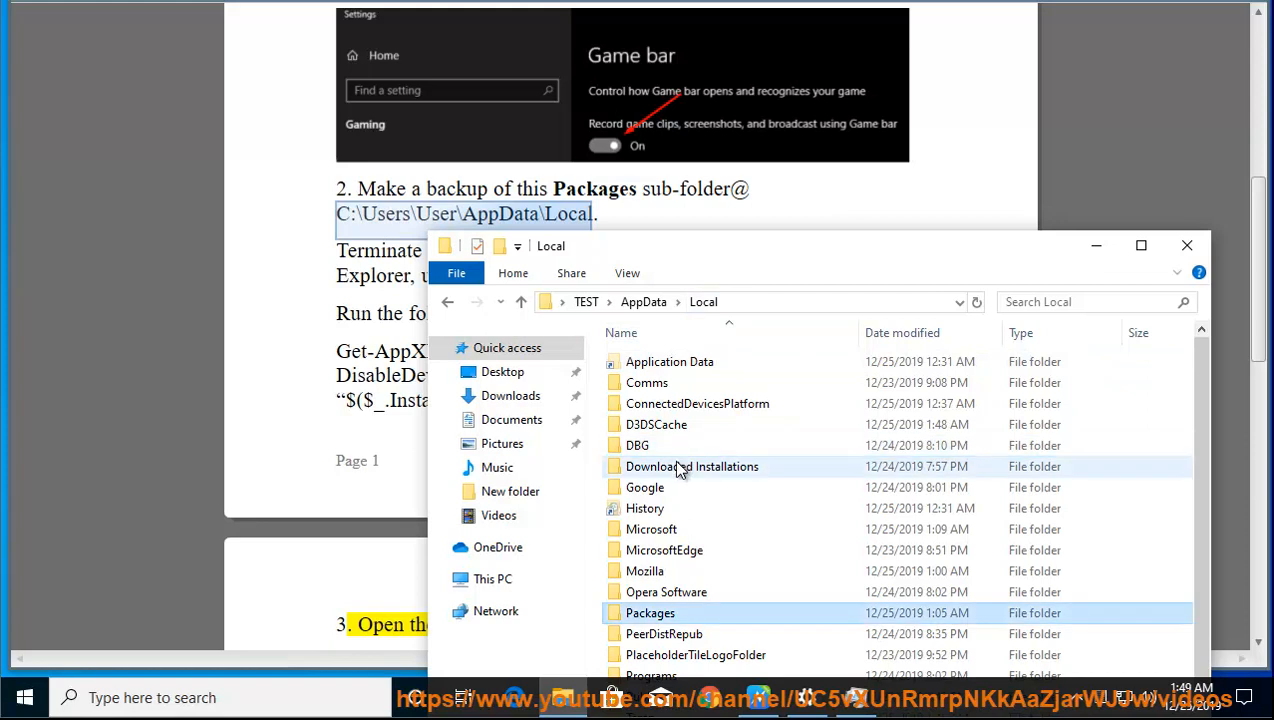
{"action": "double_click", "coordinate": [706, 612]}
{"action": "key", "text": "BackSpace"}
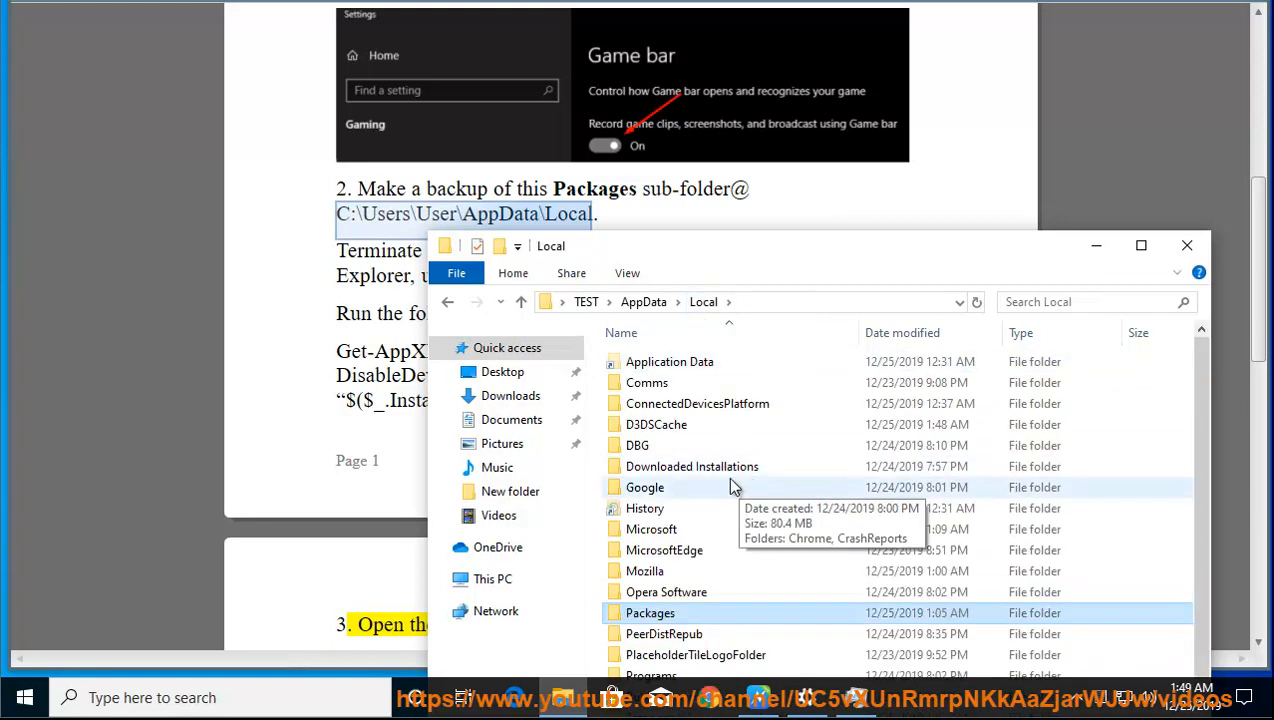
{"action": "key", "text": "ctrl+a"}
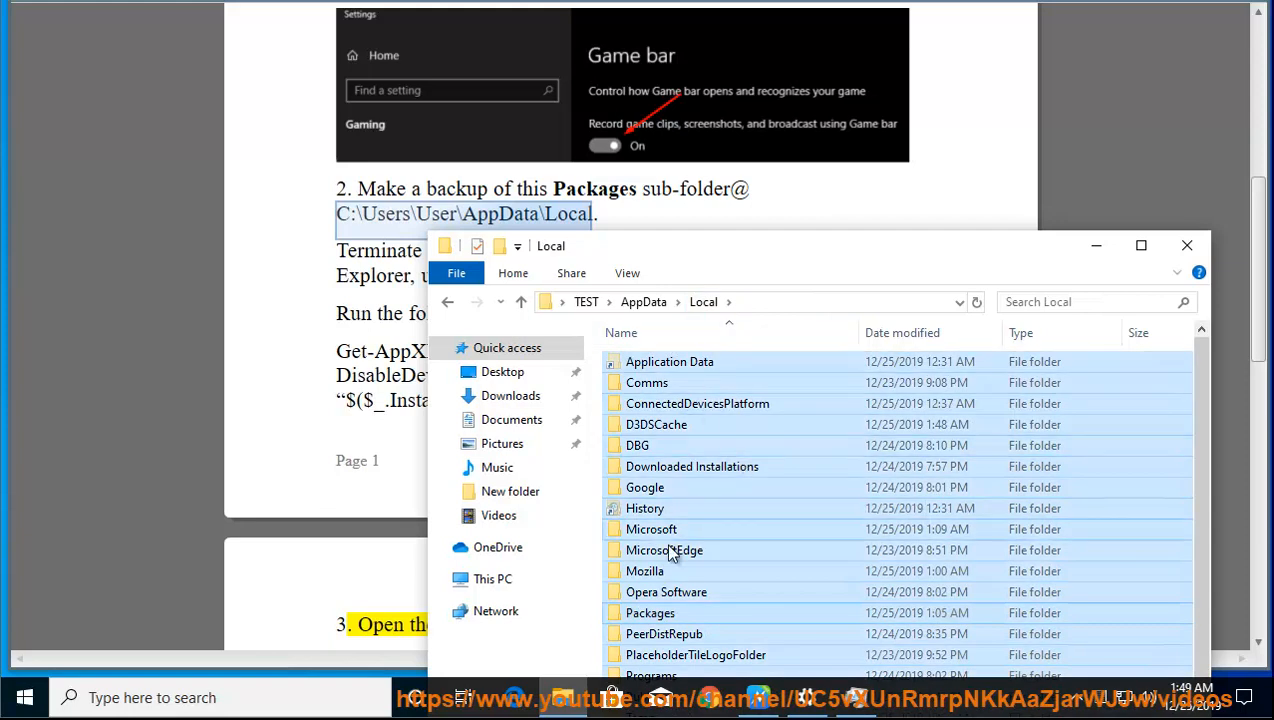
{"action": "double_click", "coordinate": [648, 613]}
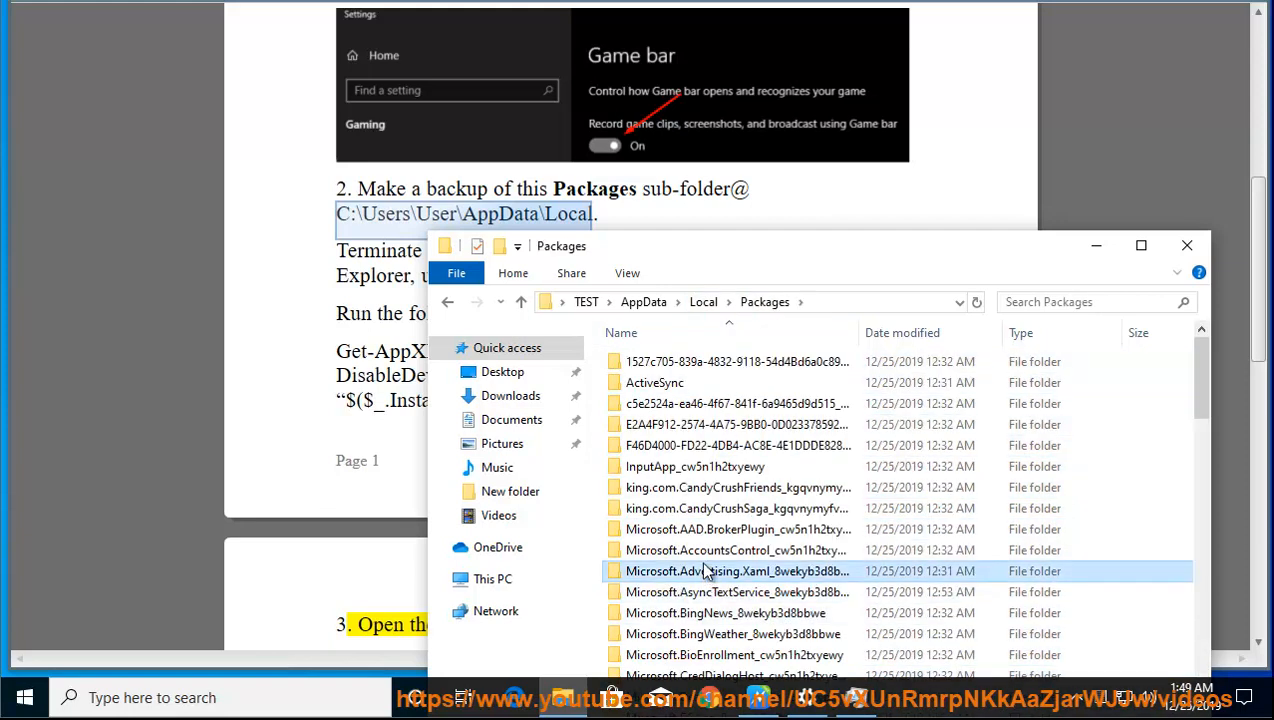
Copy all the subfolders inside the Packages folder.
{"action": "key", "text": "ctrl+a"}
{"action": "scroll", "coordinate": [740, 540], "scroll_direction": "down", "scroll_amount": 8}
{"action": "scroll", "coordinate": [735, 531], "scroll_direction": "down", "scroll_amount": 6}
{"action": "right_click", "coordinate": [719, 512]}
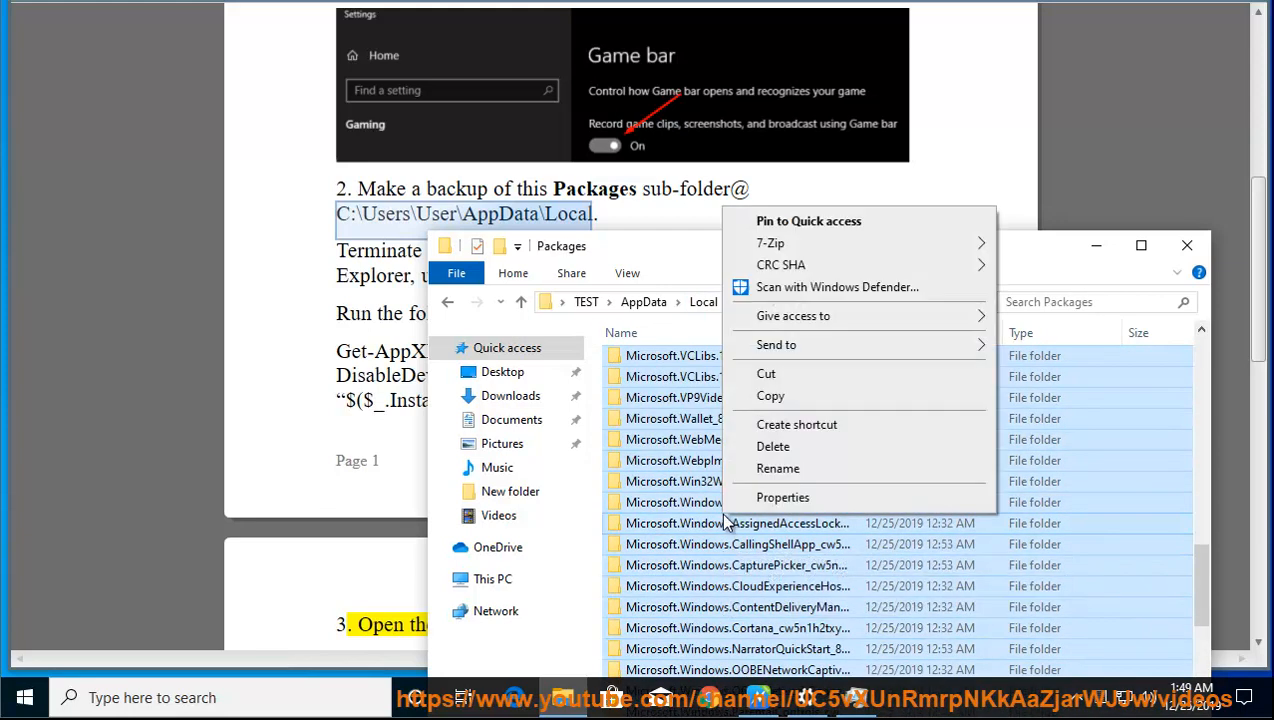
{"action": "left_click", "coordinate": [786, 400]}
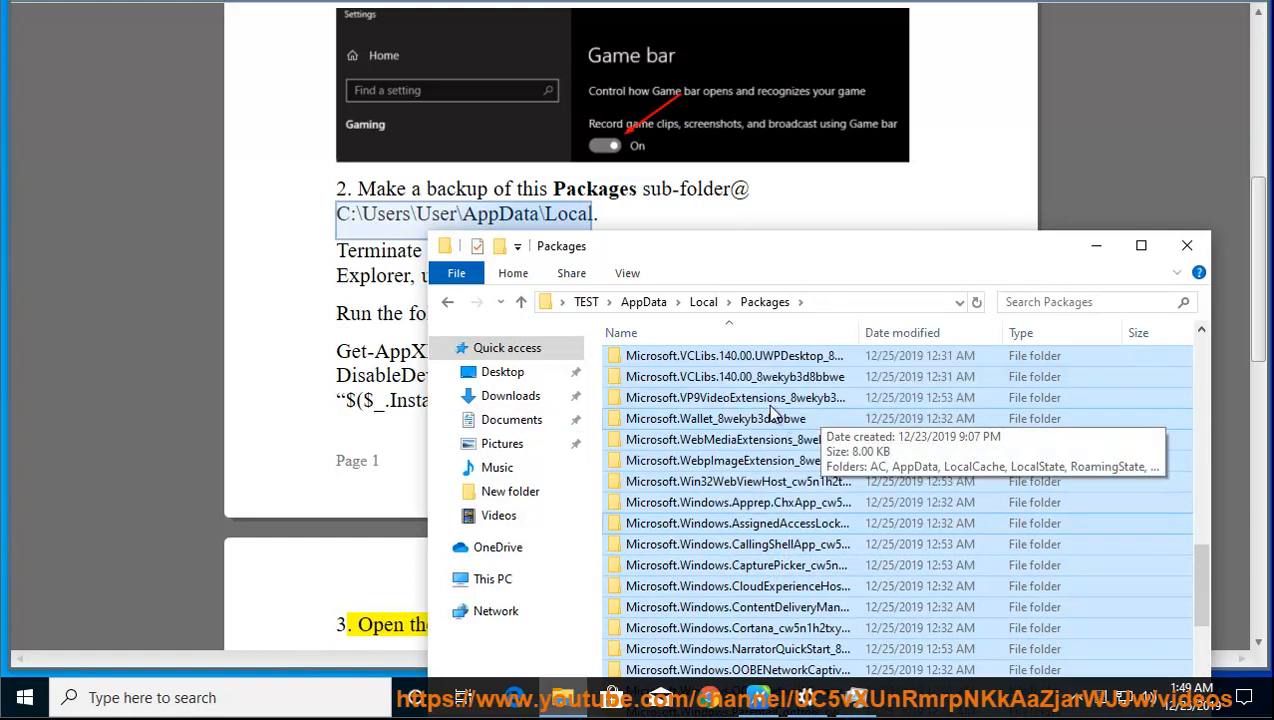
Mark the instruction about terminating two processes and show Task Manager's process list below it.
{"action": "left_click", "coordinate": [370, 398]}
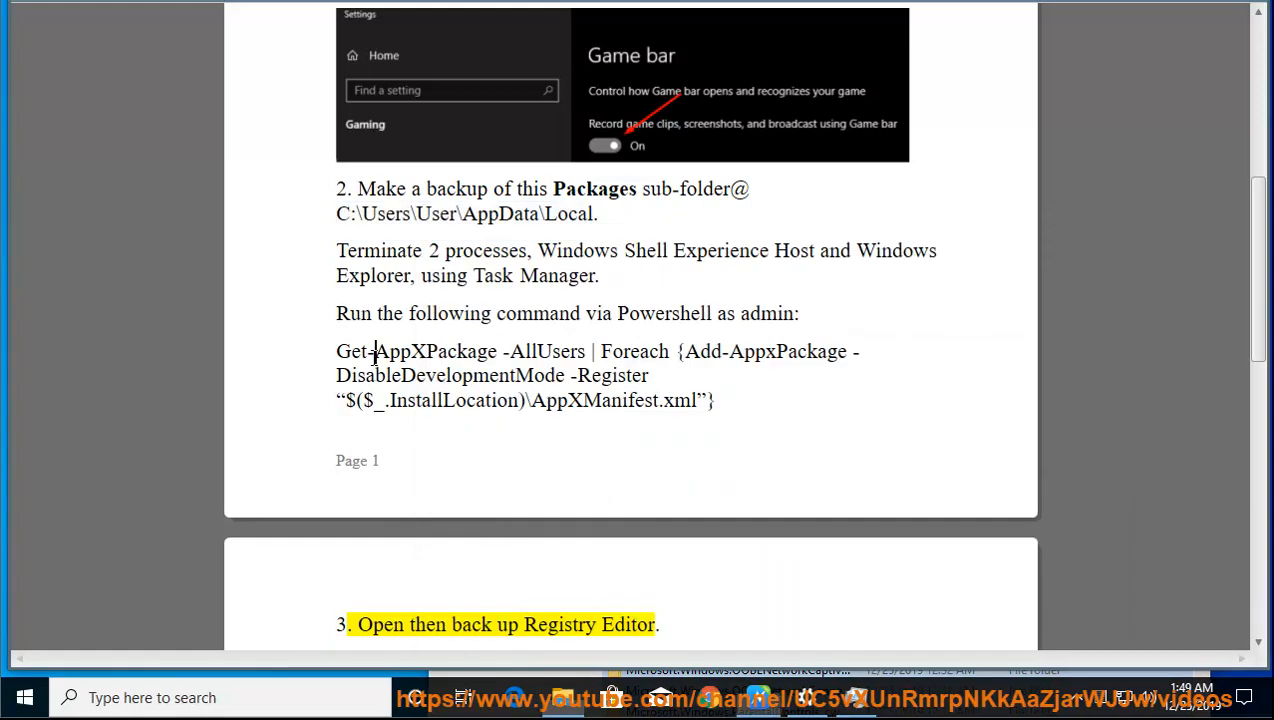
{"action": "left_click_drag", "start_coordinate": [631, 281], "coordinate": [327, 250]}
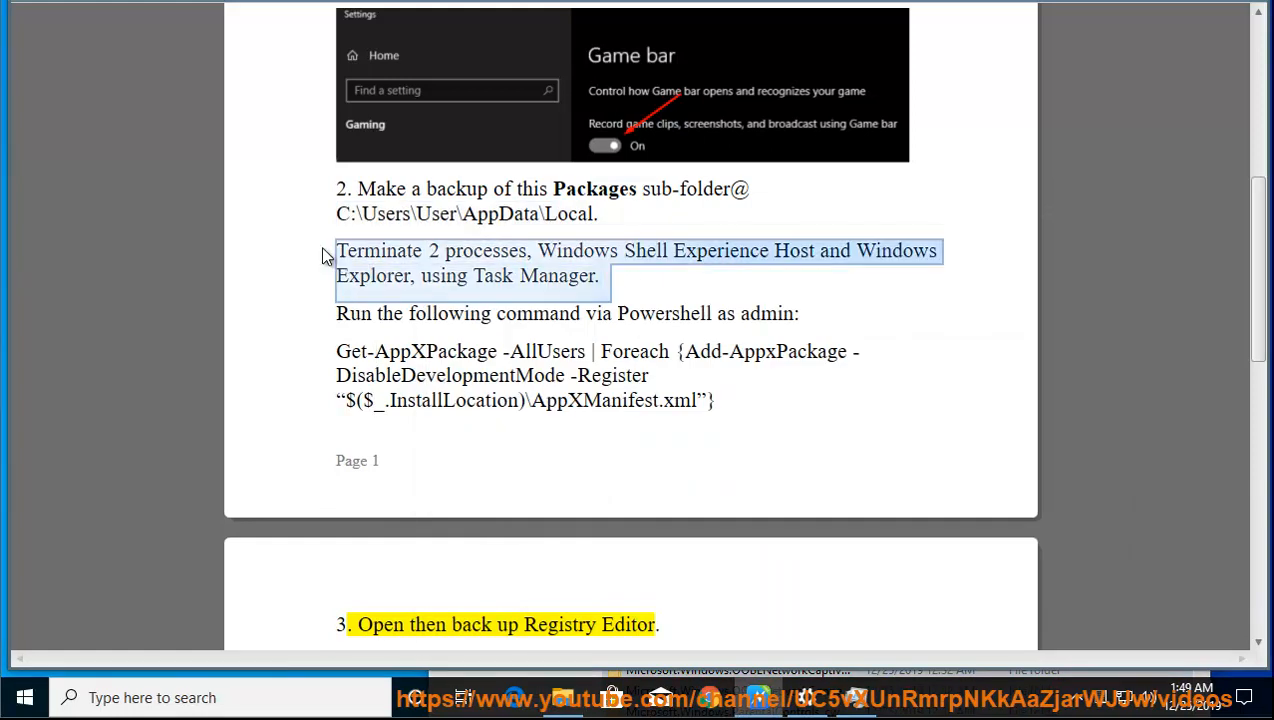
{"action": "left_click", "coordinate": [866, 706]}
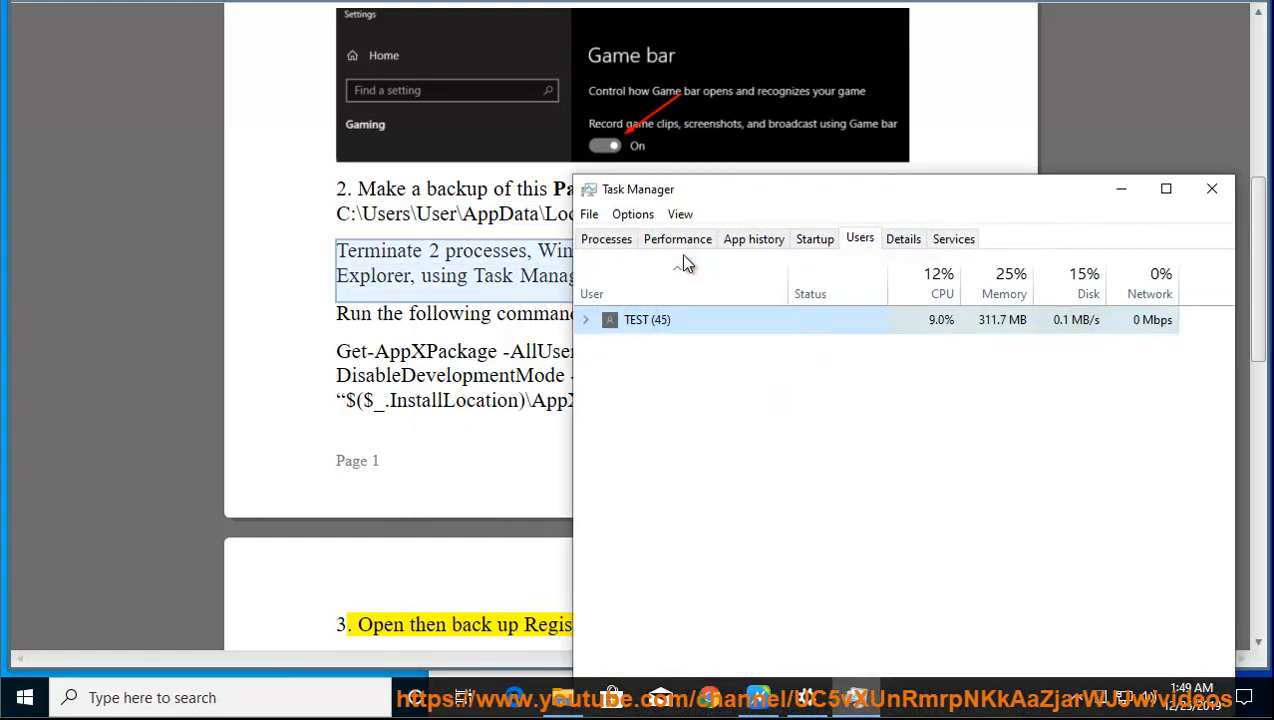
{"action": "left_click", "coordinate": [606, 238]}
{"action": "left_click_drag", "start_coordinate": [882, 210], "coordinate": [869, 310]}
Search the process list in ascending and descending name order for Windows Shell Experience Host and Windows Explorer.
{"action": "scroll", "coordinate": [755, 546], "scroll_direction": "down", "scroll_amount": 8}
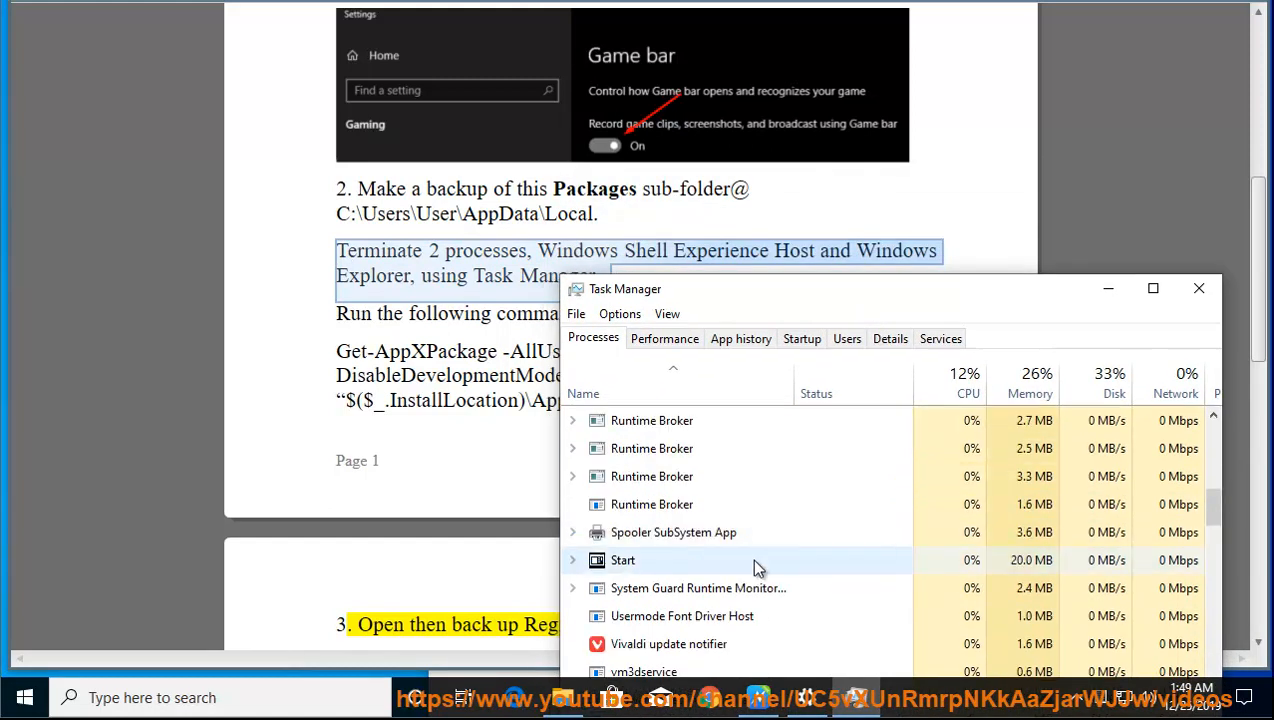
{"action": "scroll", "coordinate": [757, 568], "scroll_direction": "down", "scroll_amount": 2}
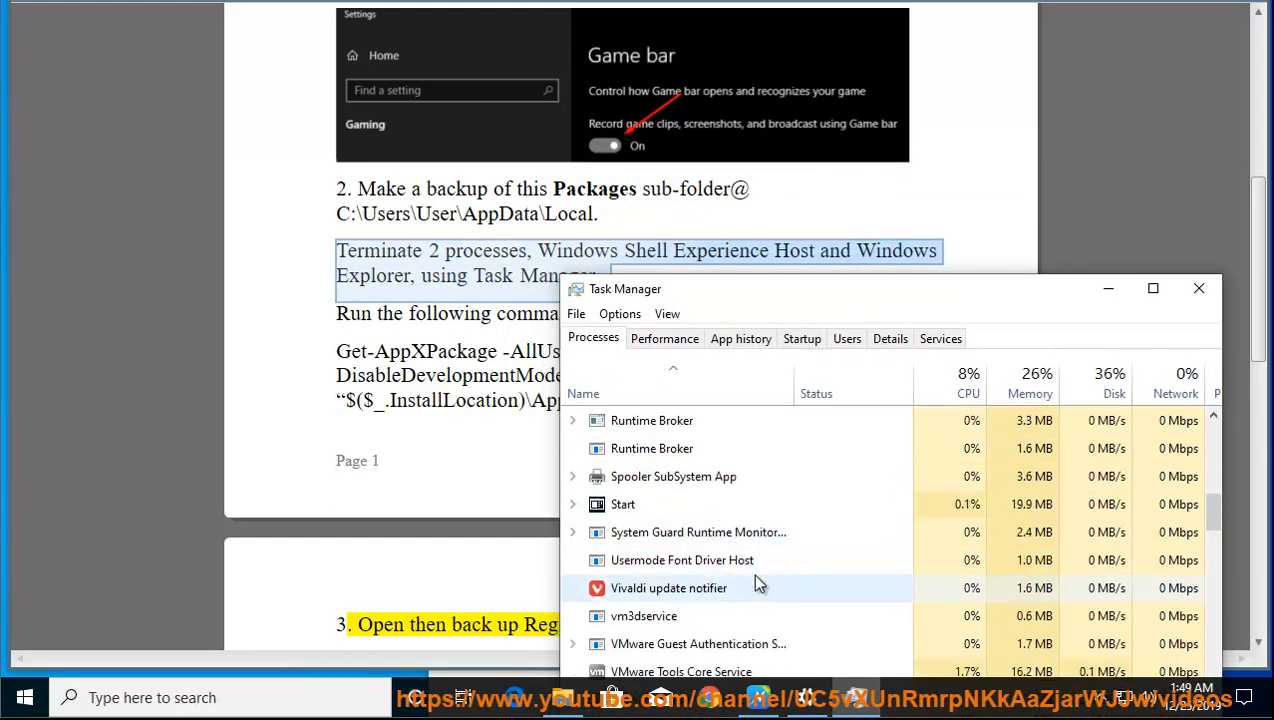
{"action": "scroll", "coordinate": [757, 585], "scroll_direction": "down", "scroll_amount": 1}
{"action": "scroll", "coordinate": [757, 588], "scroll_direction": "down", "scroll_amount": 4}
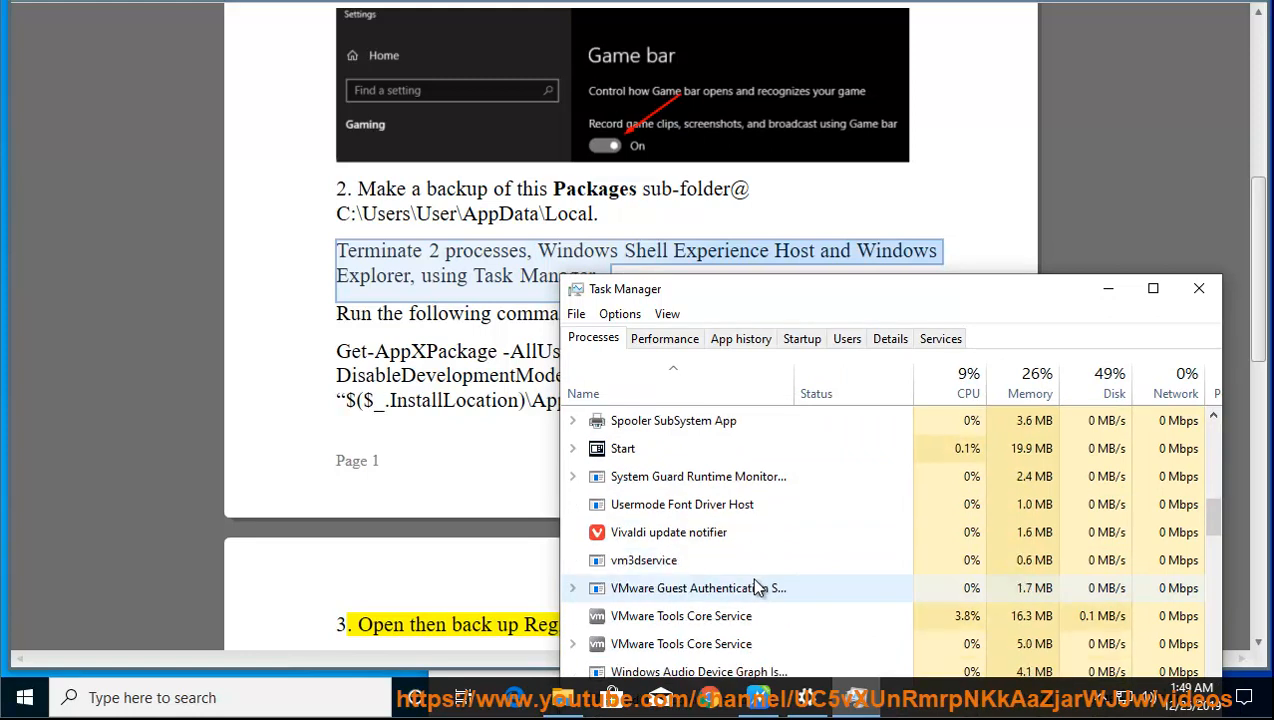
{"action": "scroll", "coordinate": [756, 596], "scroll_direction": "down", "scroll_amount": 4}
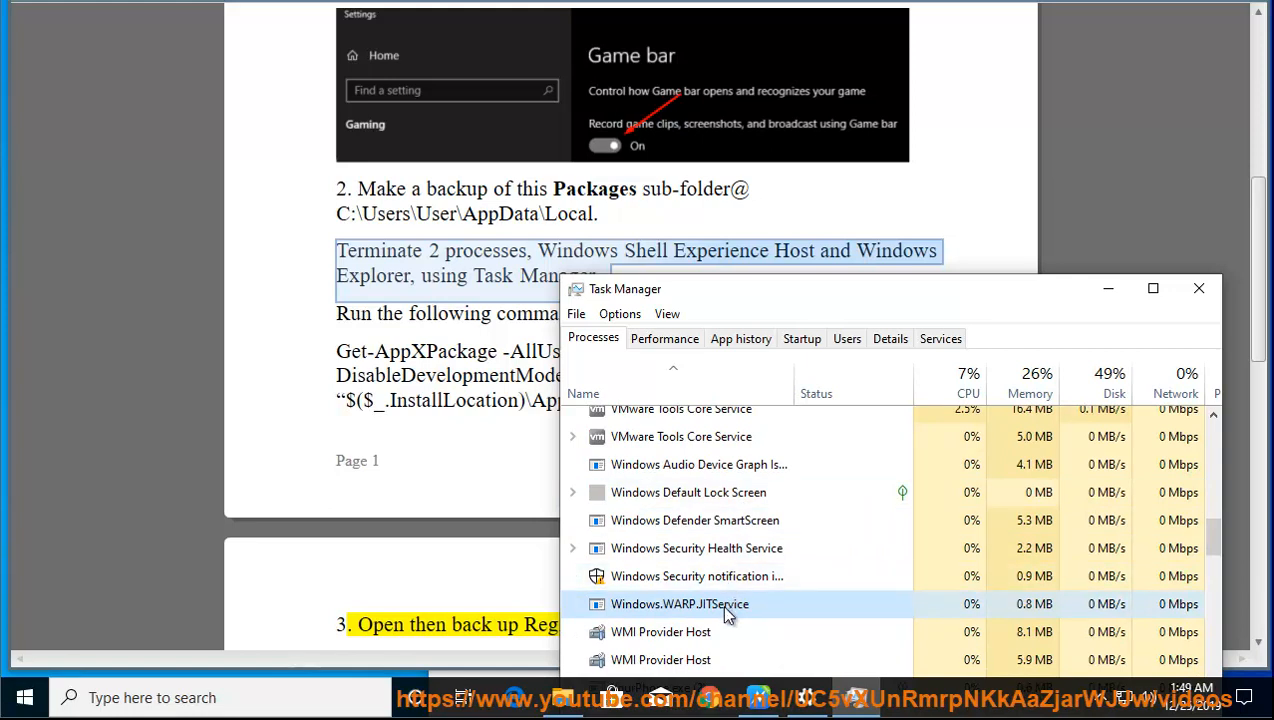
{"action": "scroll", "coordinate": [716, 630], "scroll_direction": "down", "scroll_amount": 4}
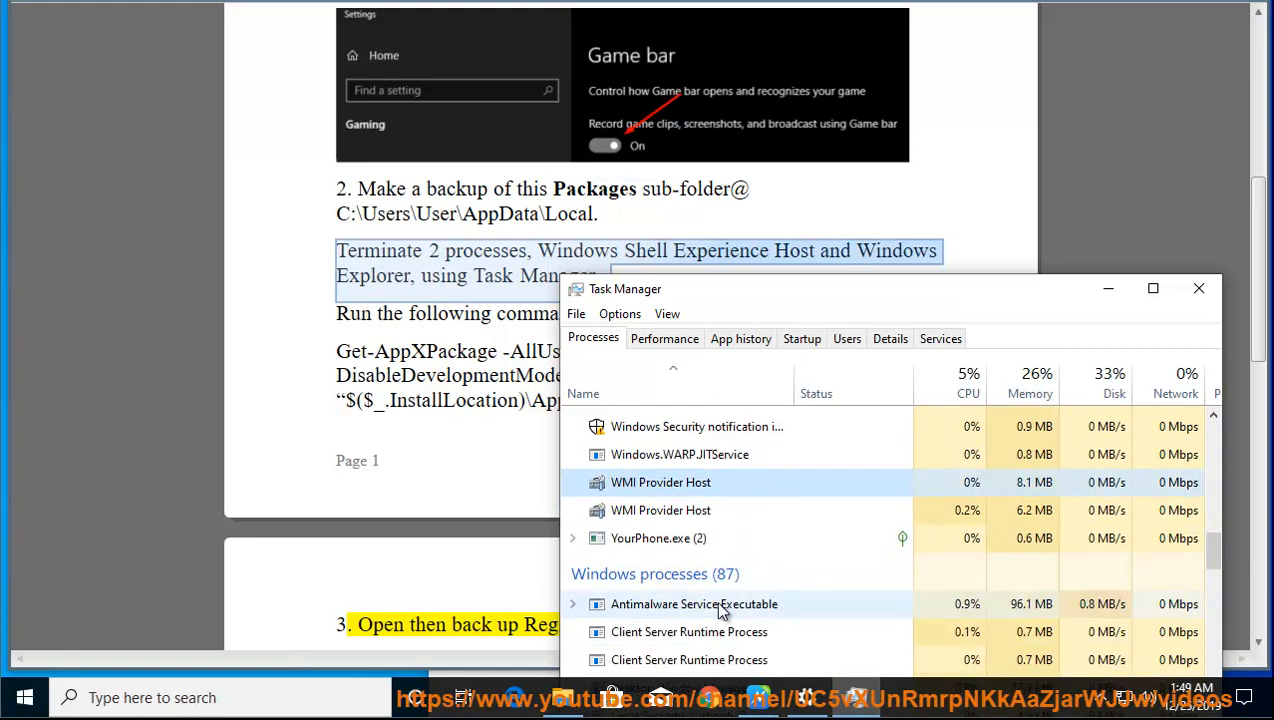
{"action": "left_click", "coordinate": [651, 392]}
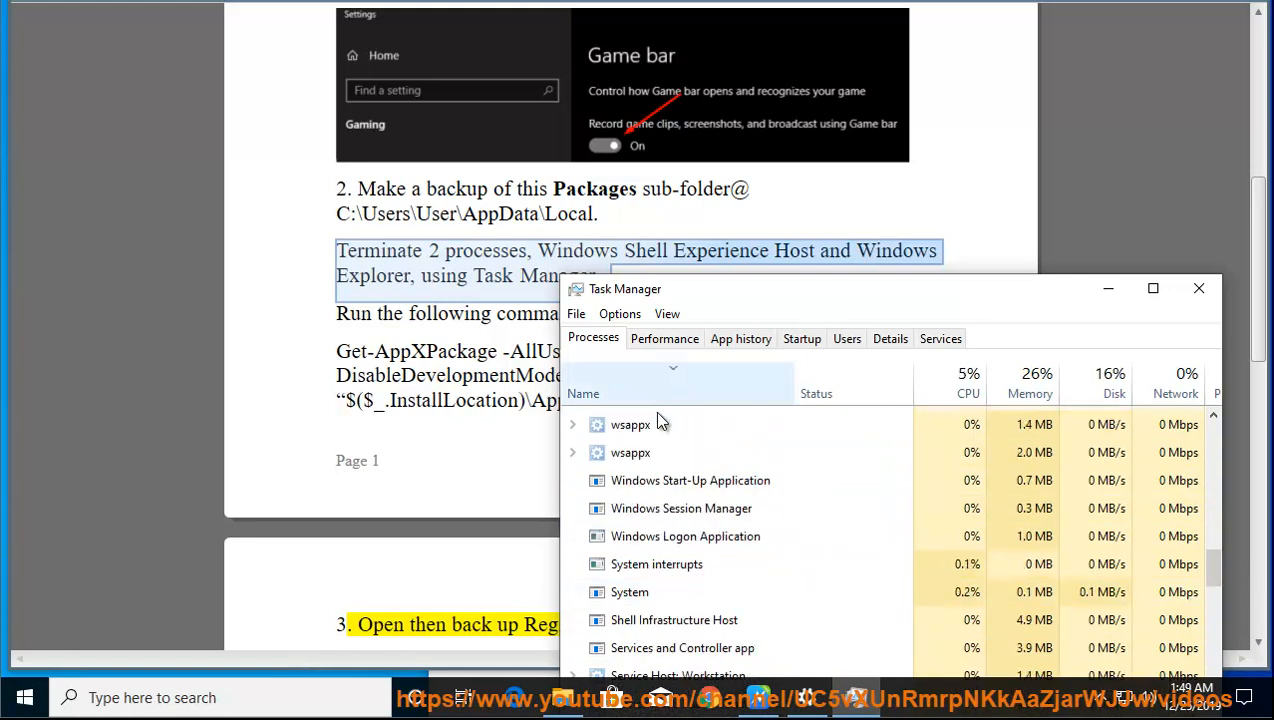
{"action": "scroll", "coordinate": [688, 572], "scroll_direction": "down", "scroll_amount": 1}
{"action": "scroll", "coordinate": [688, 572], "scroll_direction": "up", "scroll_amount": 5}
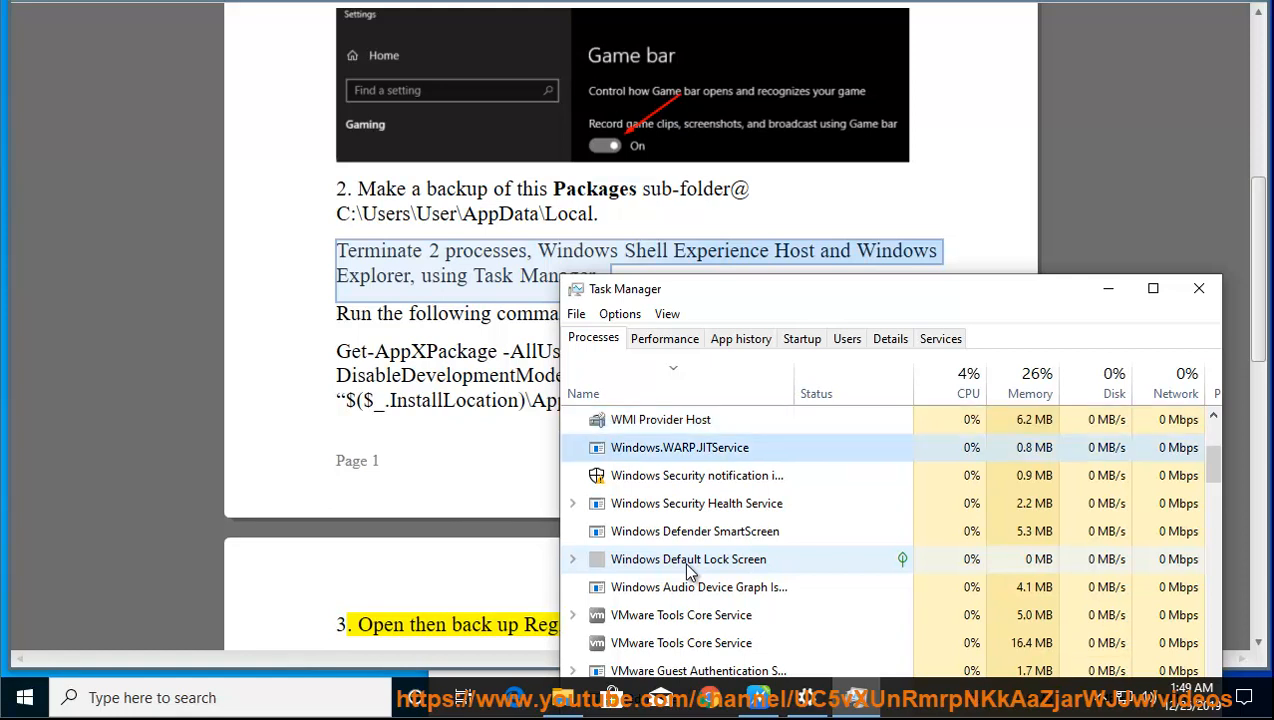
{"action": "key", "text": "w"}
{"action": "key", "text": "w"}
{"action": "key", "text": "w"}
{"action": "key", "text": "w"}
{"action": "scroll", "coordinate": [726, 600], "scroll_direction": "down", "scroll_amount": 1}
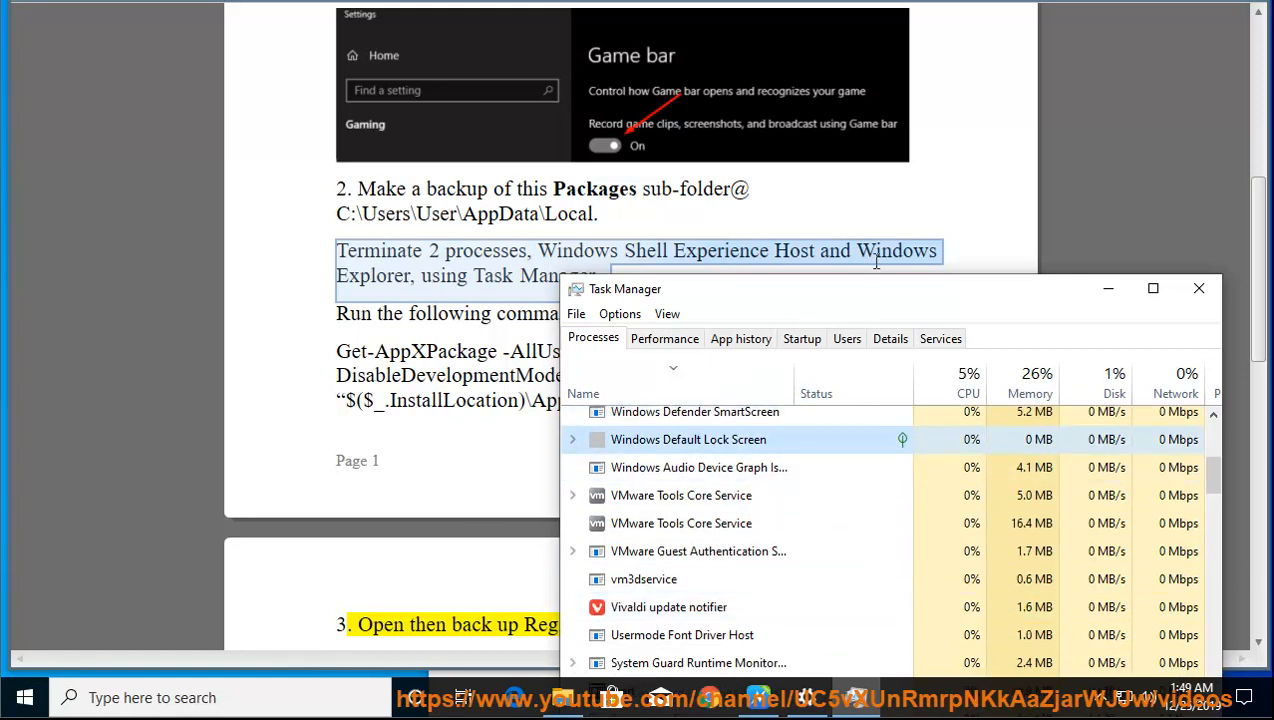
{"action": "scroll", "coordinate": [745, 510], "scroll_direction": "up", "scroll_amount": 2}
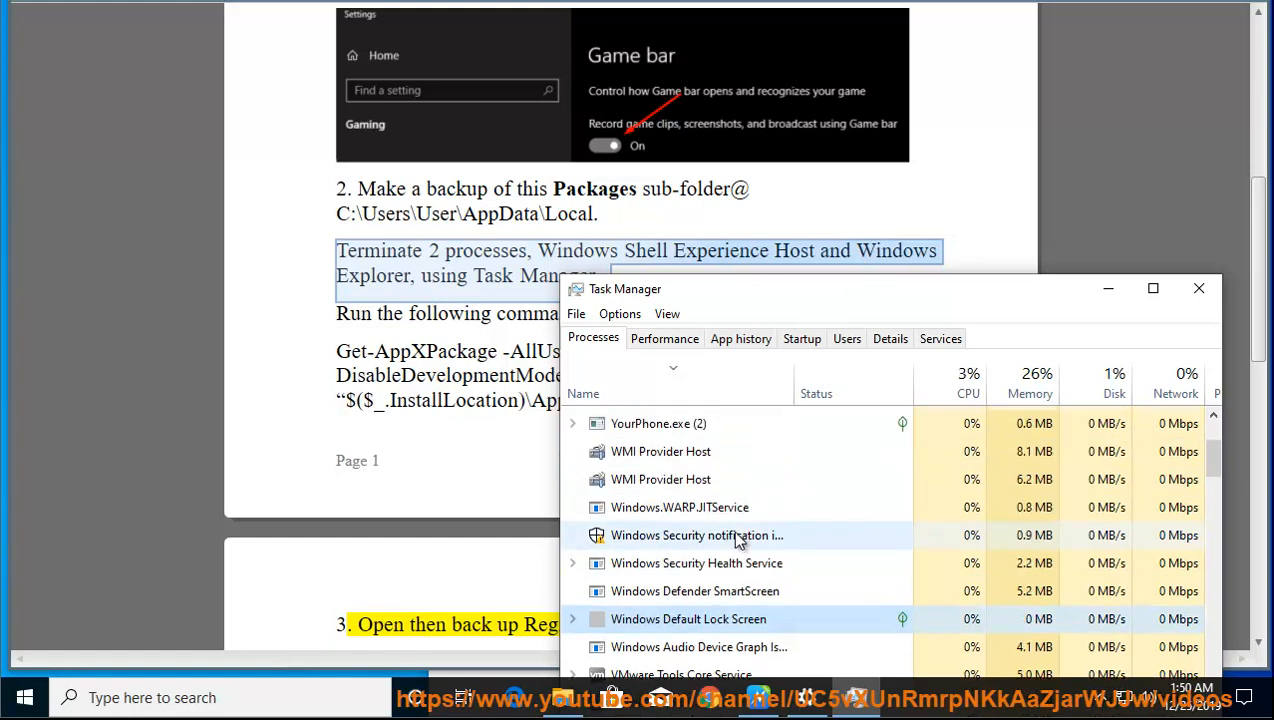
{"action": "scroll", "coordinate": [713, 545], "scroll_direction": "up", "scroll_amount": 3}
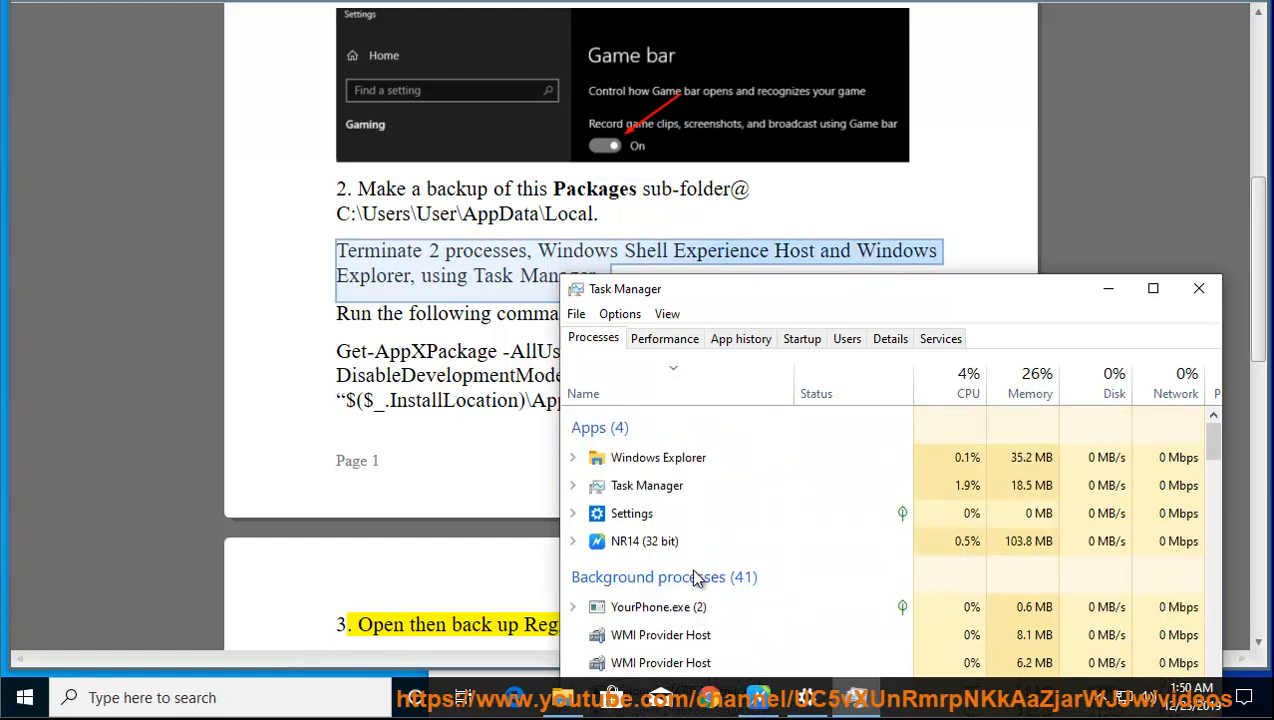
Restart the Windows Explorer process and minimize Task Manager.
{"action": "left_click", "coordinate": [676, 463]}
{"action": "left_click_drag", "start_coordinate": [930, 305], "coordinate": [932, 93]}
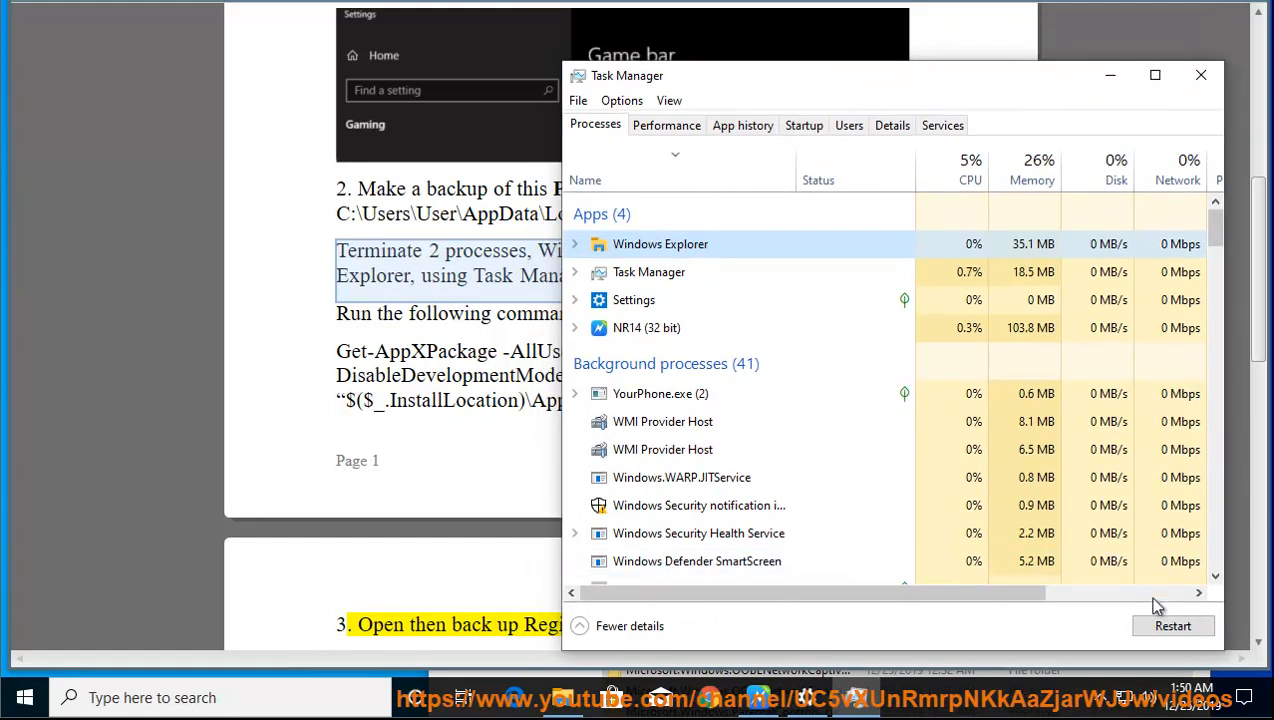
{"action": "left_click", "coordinate": [1170, 627]}
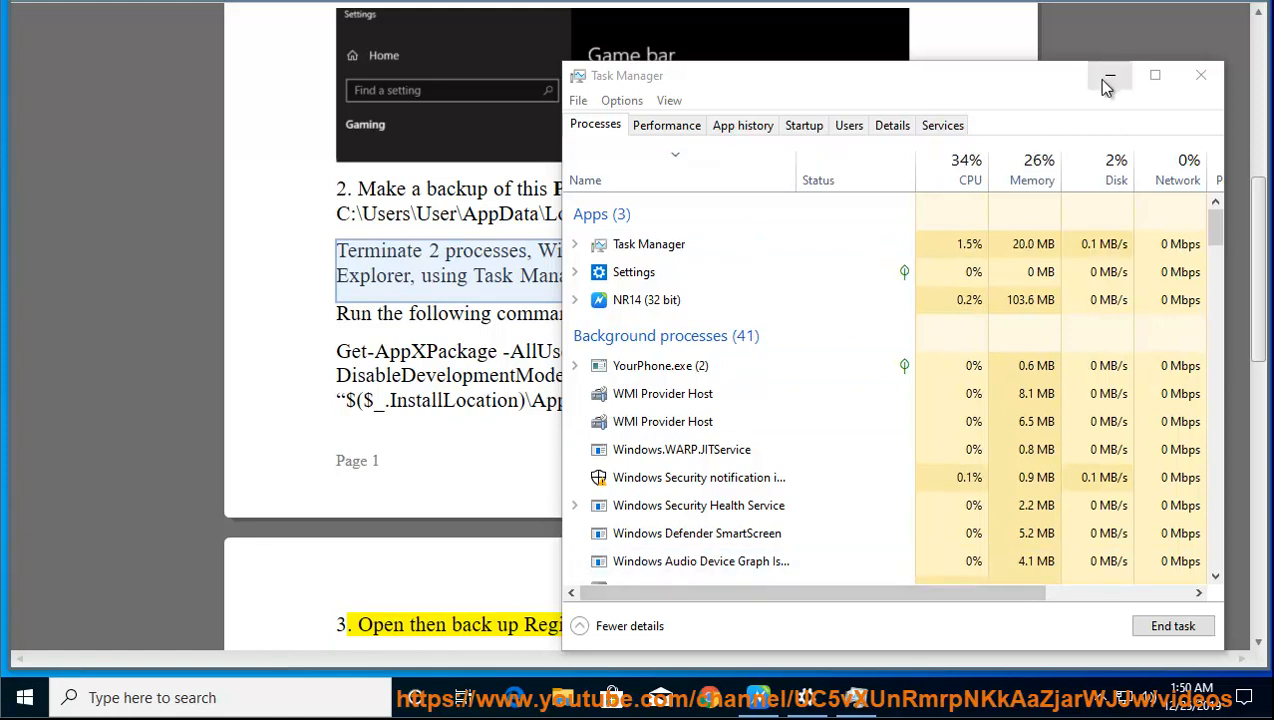
{"action": "left_click", "coordinate": [1109, 77]}
Copy the full Get-AppXPackage -AllUsers command from the instructions document.
{"action": "left_click", "coordinate": [485, 280]}
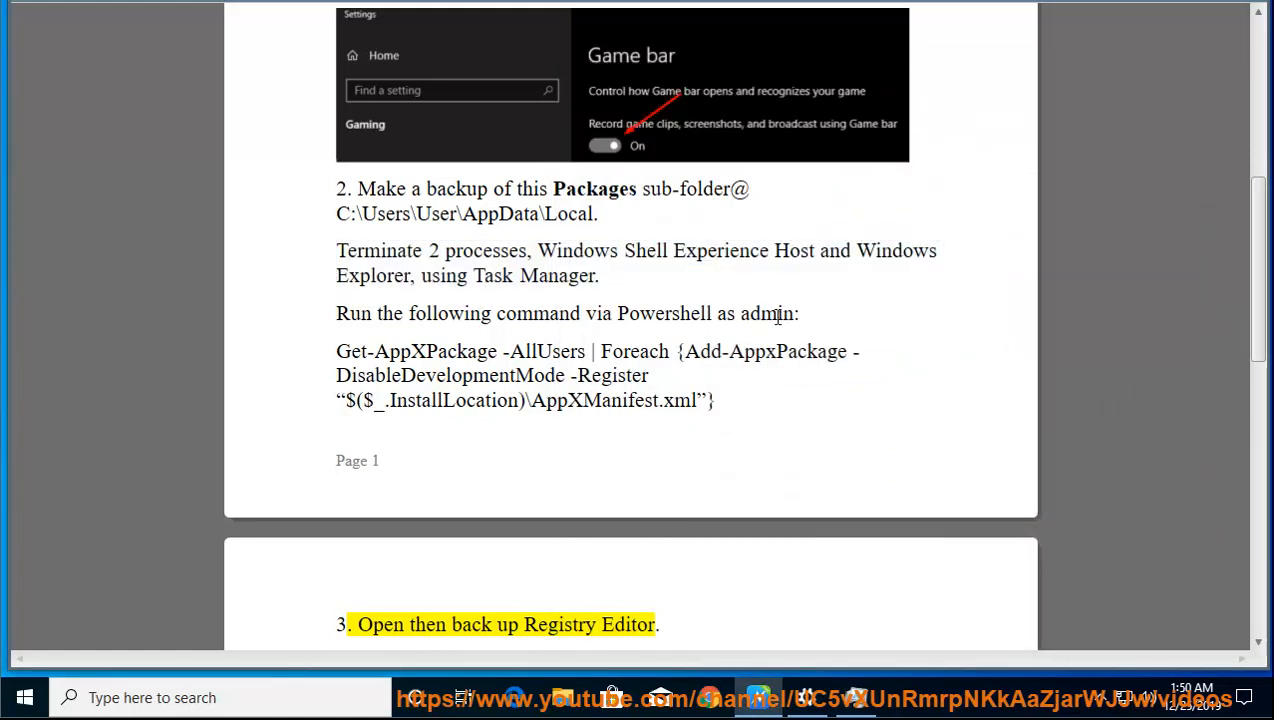
{"action": "left_click_drag", "start_coordinate": [715, 405], "coordinate": [333, 357]}
{"action": "right_click", "coordinate": [388, 360]}
{"action": "left_click", "coordinate": [452, 390]}
Search Windows for "power", run Windows PowerShell as administrator, and move its window fully into view.
{"action": "left_click", "coordinate": [275, 705]}
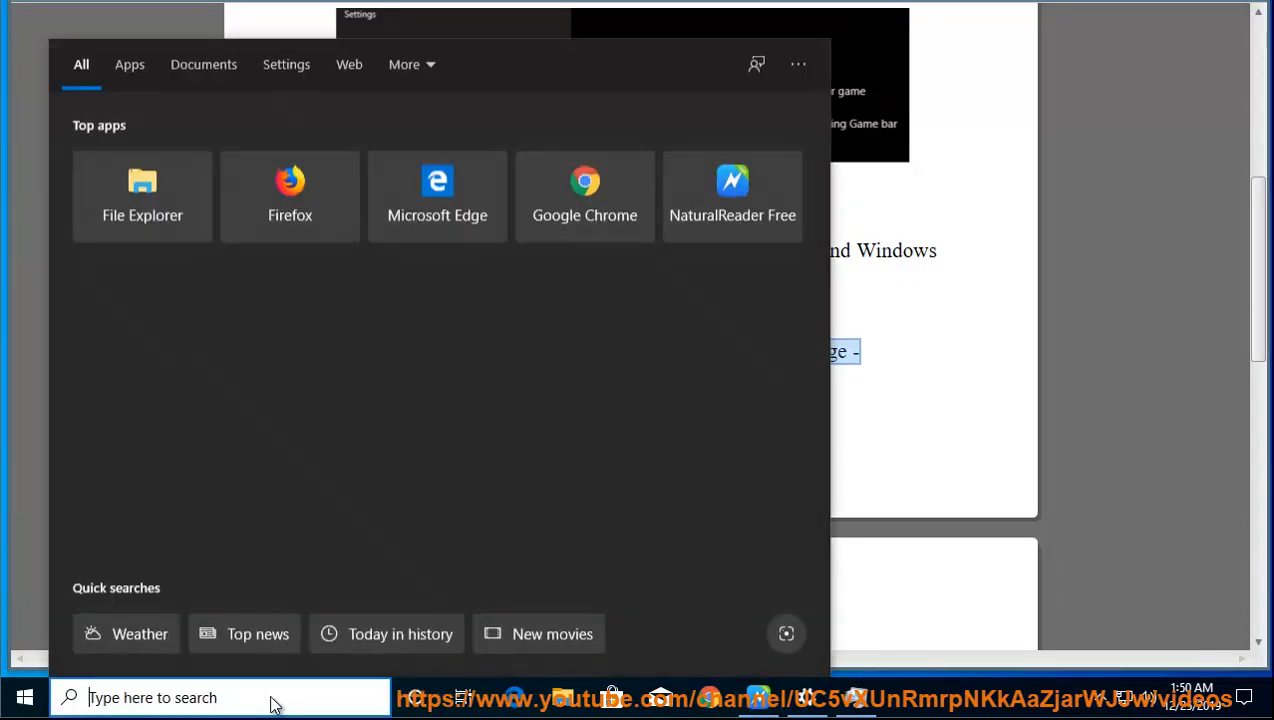
{"action": "type", "text": "power"}
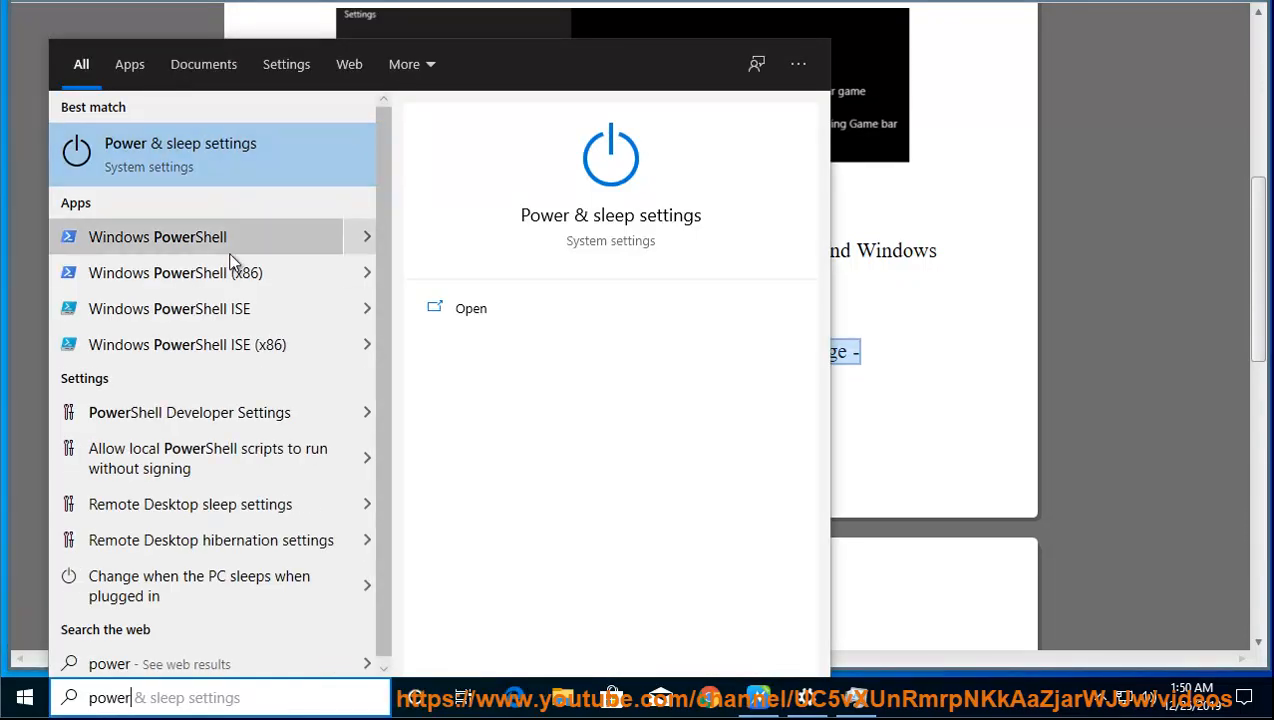
{"action": "right_click", "coordinate": [200, 241]}
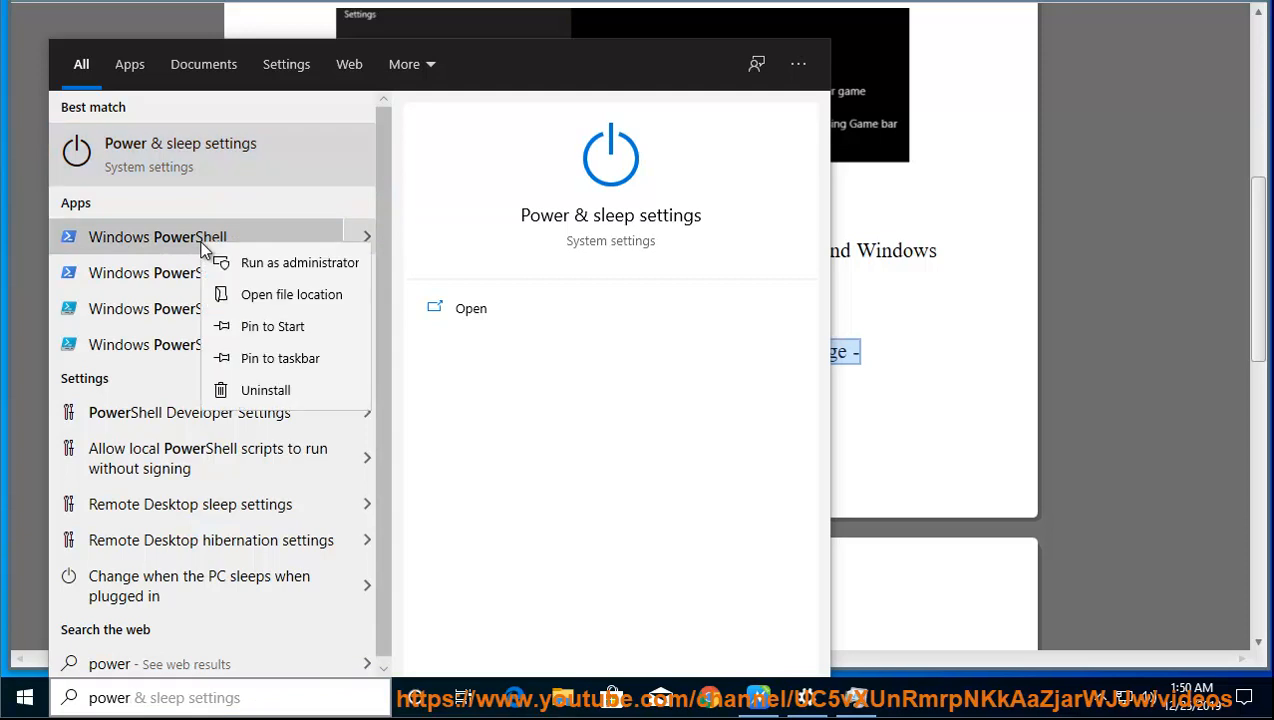
{"action": "left_click", "coordinate": [262, 272]}
{"action": "left_click", "coordinate": [466, 440]}
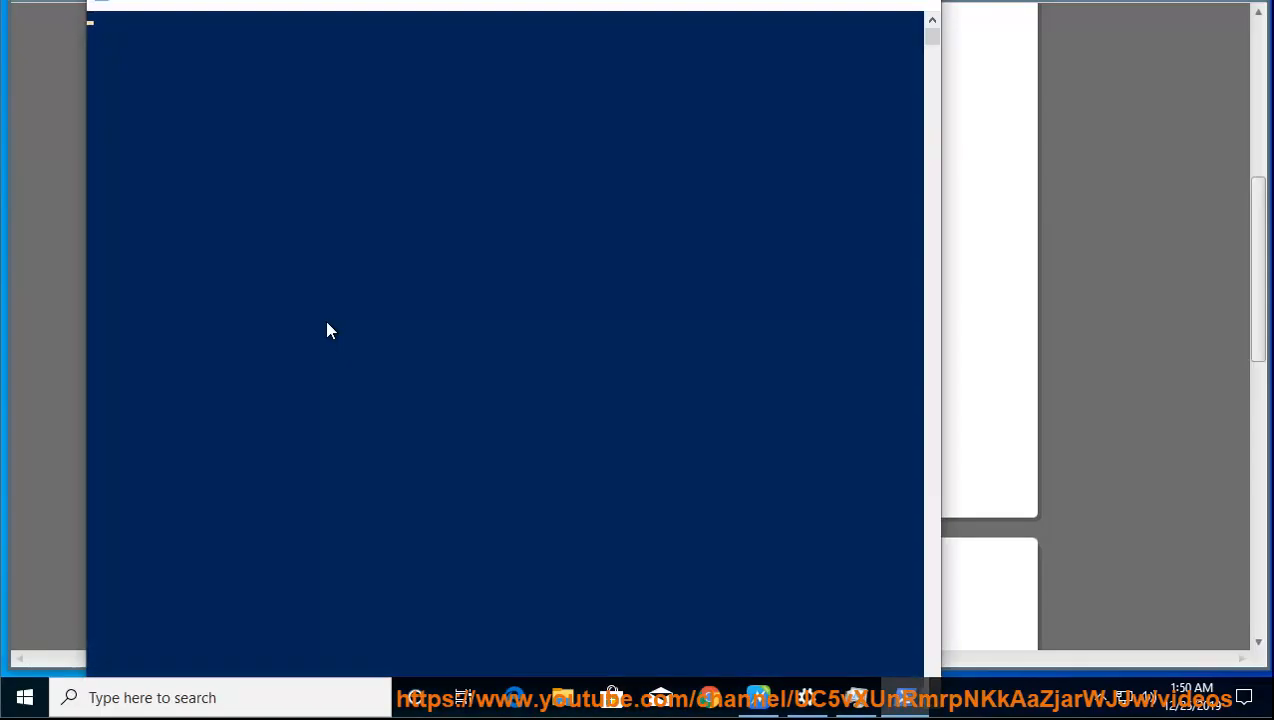
{"action": "left_click_drag", "start_coordinate": [309, 33], "coordinate": [260, 43]}
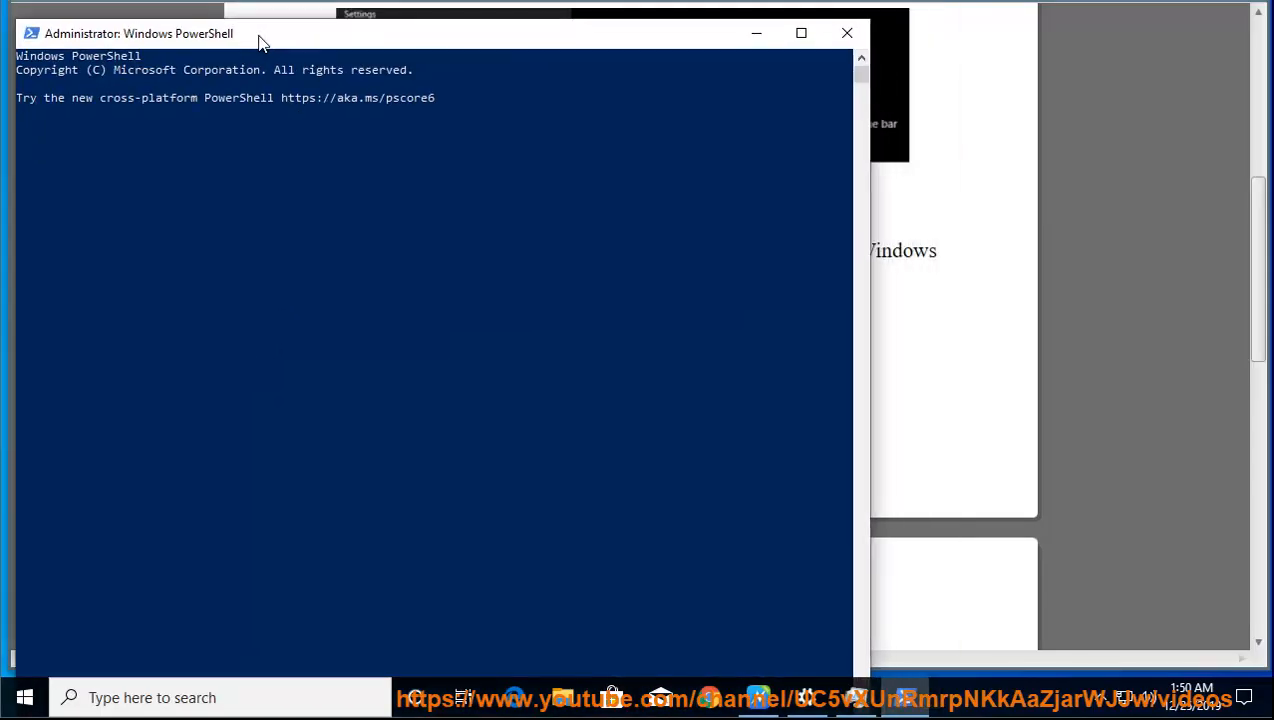
Paste and run the copied Get-AppXPackage command in PowerShell, and minimize the window to return to the document.
{"action": "left_click", "coordinate": [31, 33]}
{"action": "mouse_move", "coordinate": [74, 204]}
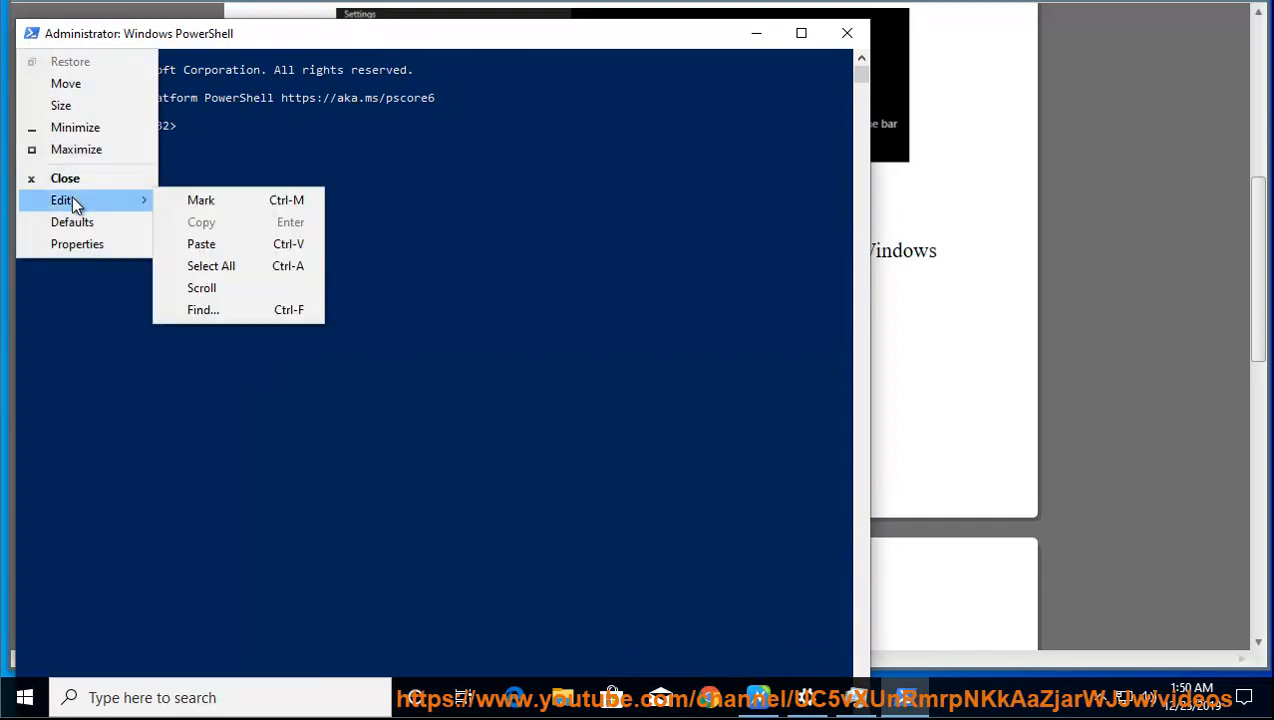
{"action": "left_click", "coordinate": [199, 246]}
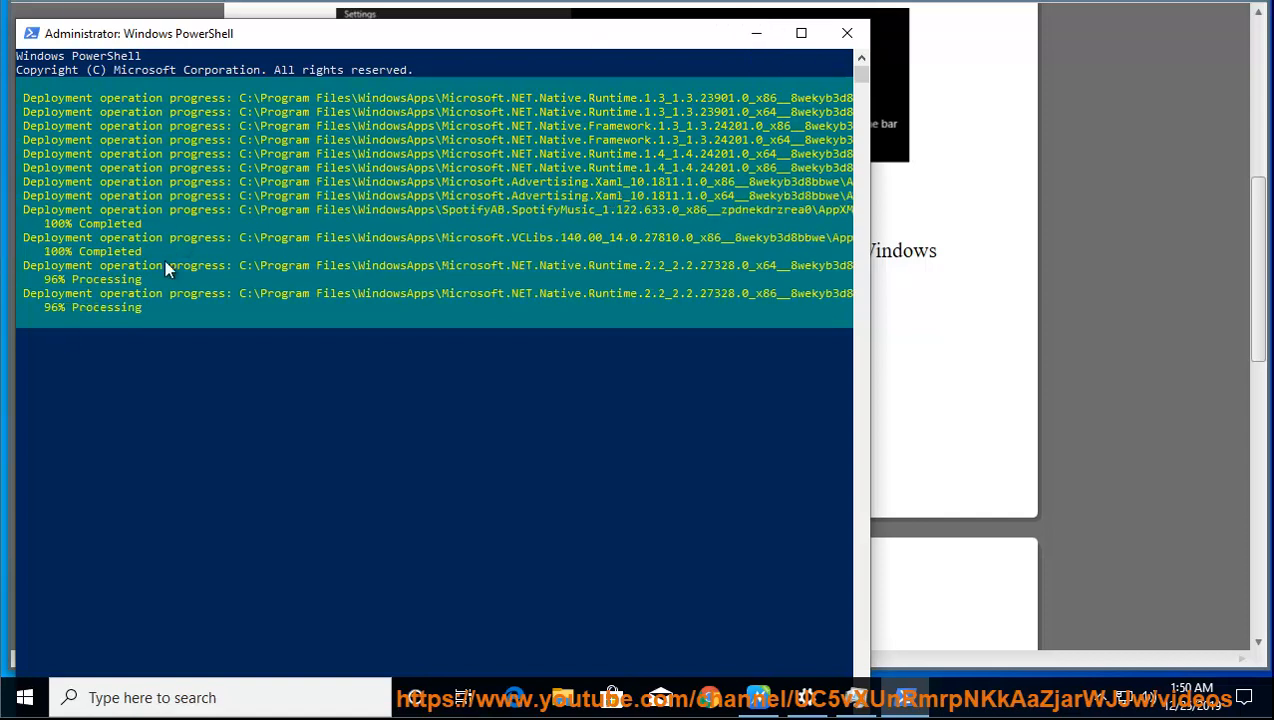
{"action": "left_click", "coordinate": [756, 33]}
{"action": "left_click", "coordinate": [632, 420]}
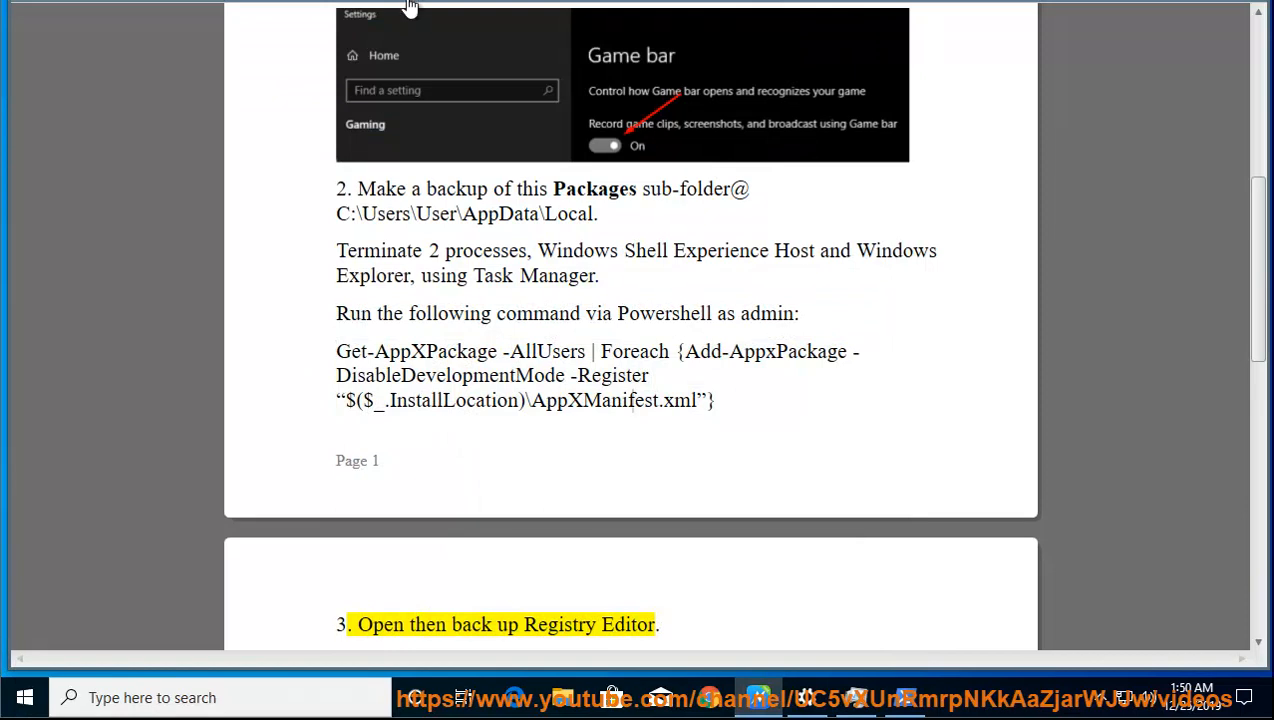
Copy the registry path HKEY_CURRENT_USER\SOFTWARE\Microsoft\Windows\CurrentVersion\GameDVR from step 3 of the document.
{"action": "scroll", "coordinate": [703, 362], "scroll_direction": "down", "scroll_amount": 2}
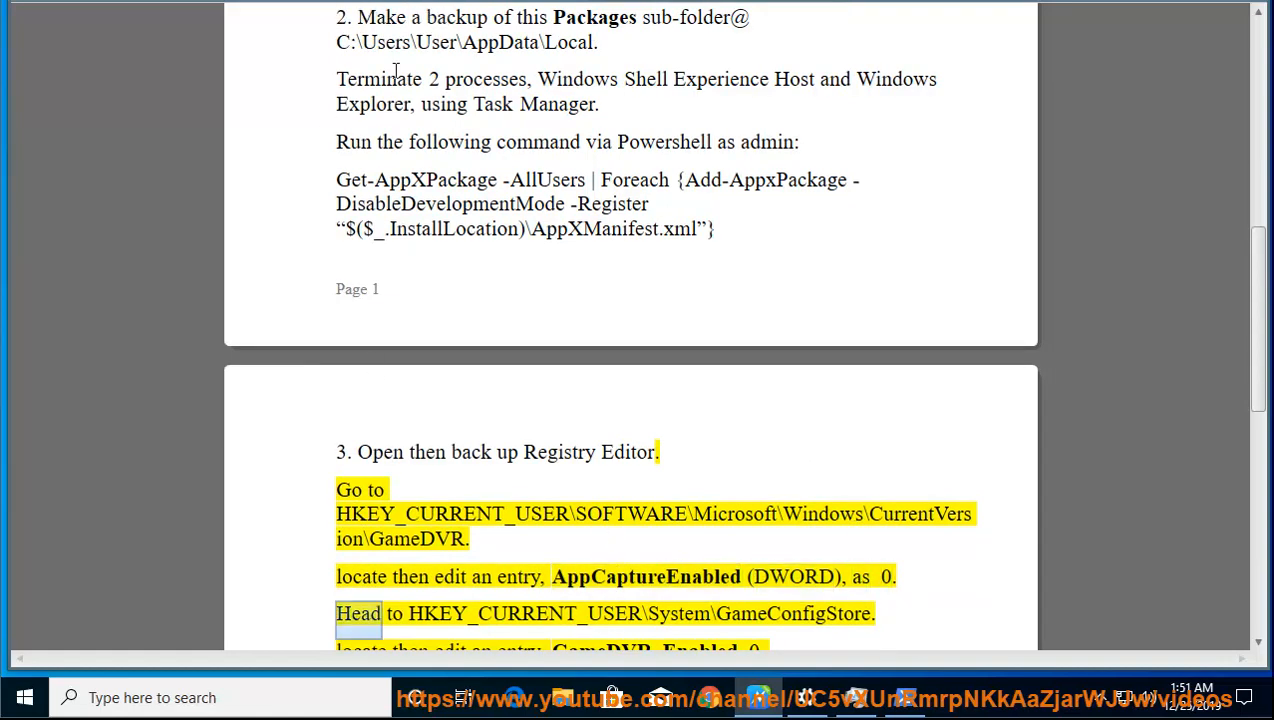
{"action": "left_click_drag", "start_coordinate": [464, 541], "coordinate": [338, 522]}
{"action": "right_click", "coordinate": [346, 521]}
{"action": "left_click", "coordinate": [400, 399]}
Launch Registry Editor with the Run command REGEDIT and allow it to make changes to the device.
{"action": "key", "text": "super+r"}
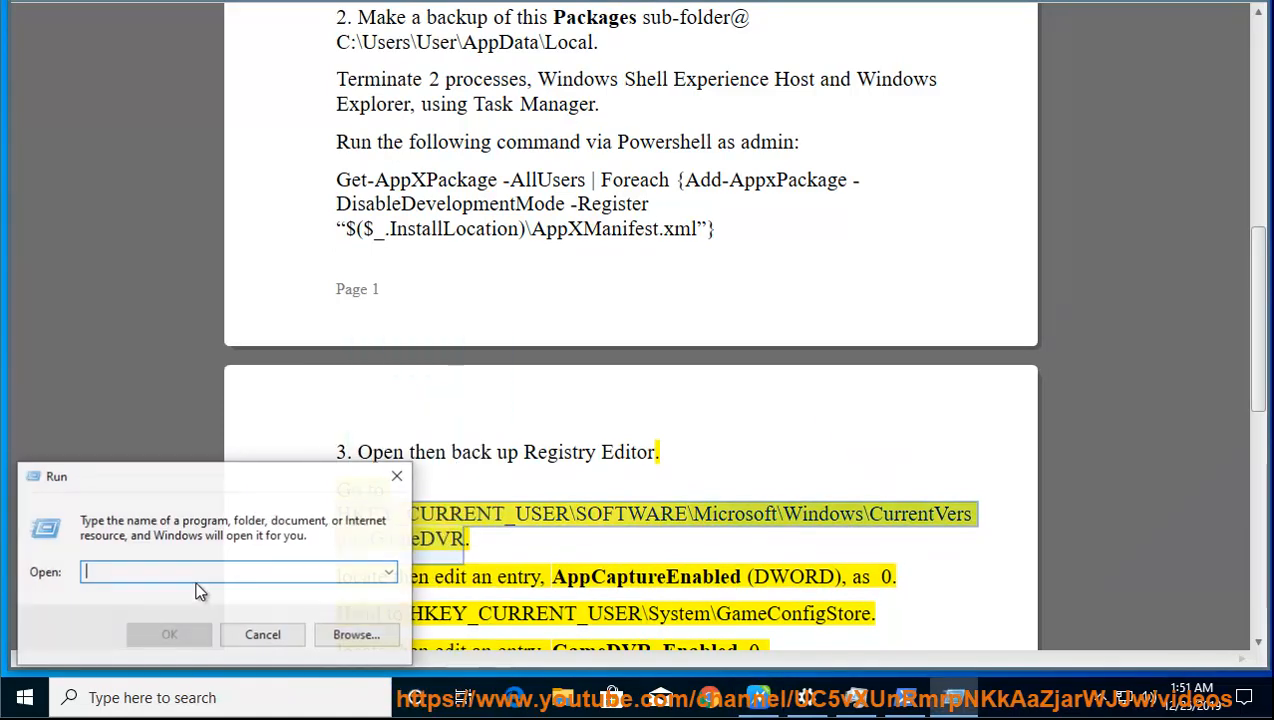
{"action": "type", "text": "REGEDIT"}
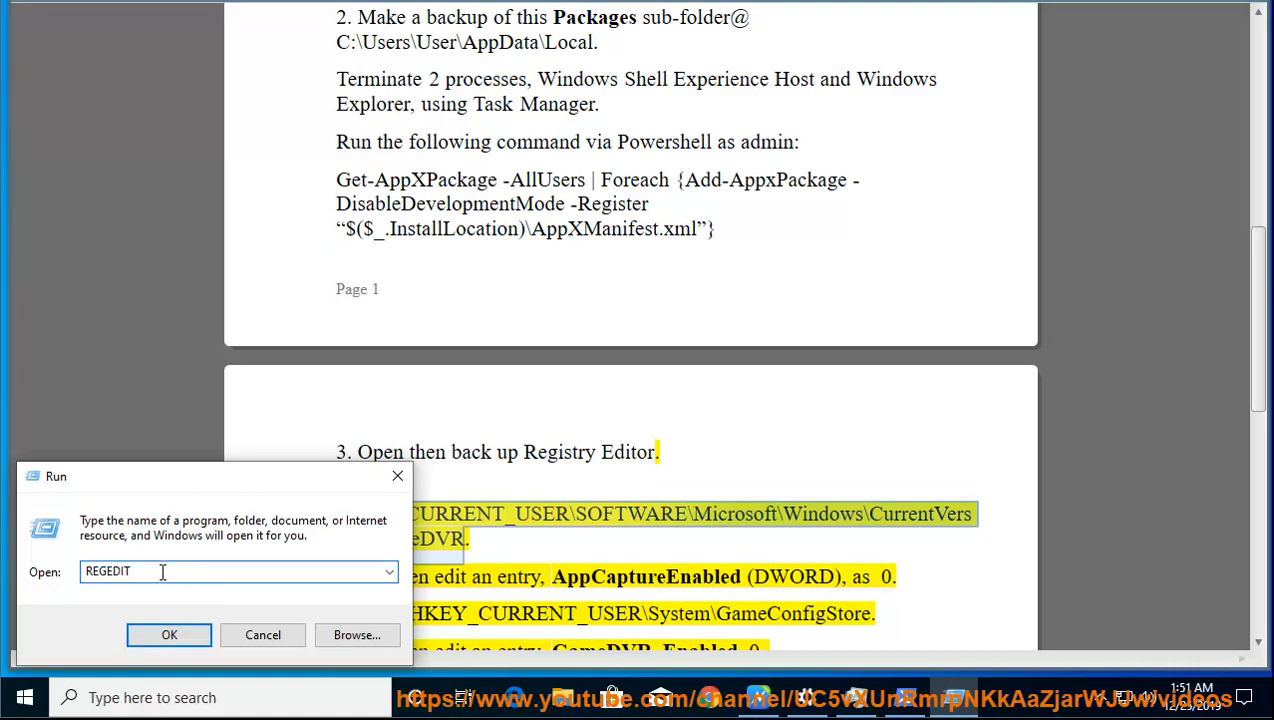
{"action": "left_click_drag", "start_coordinate": [165, 570], "coordinate": [82, 590]}
{"action": "left_click", "coordinate": [160, 636]}
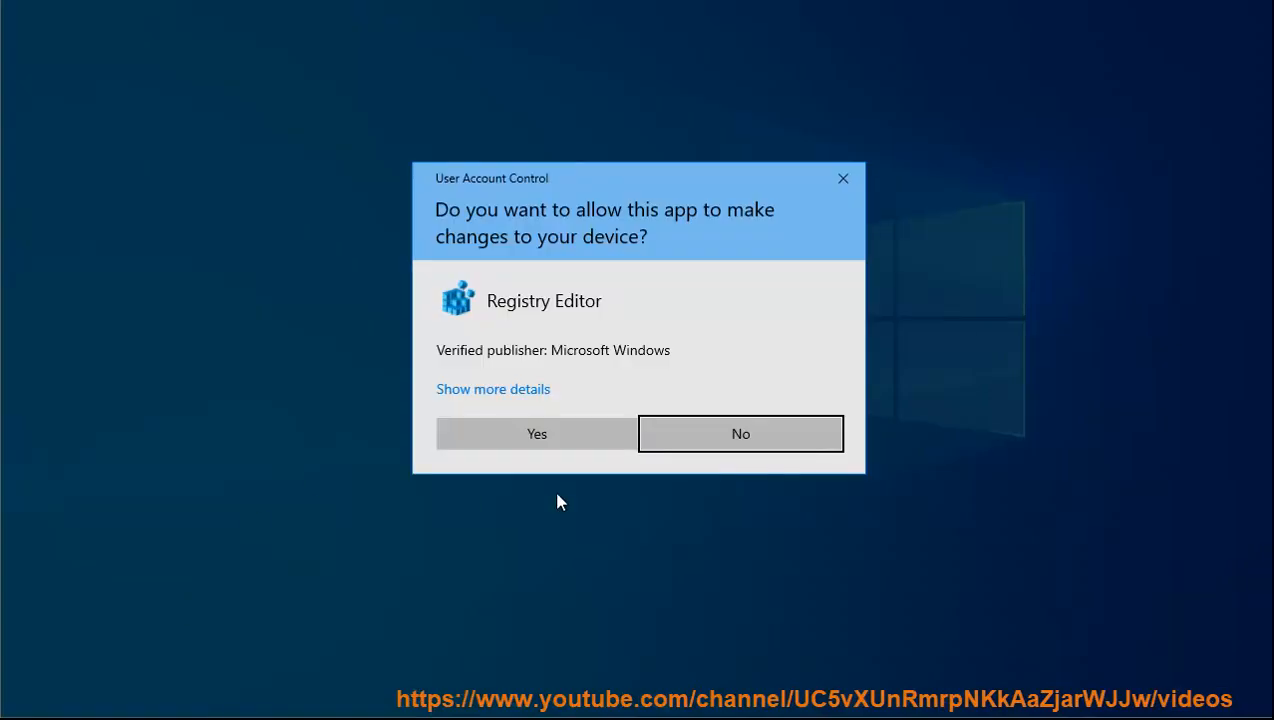
{"action": "key", "text": "alt+y"}
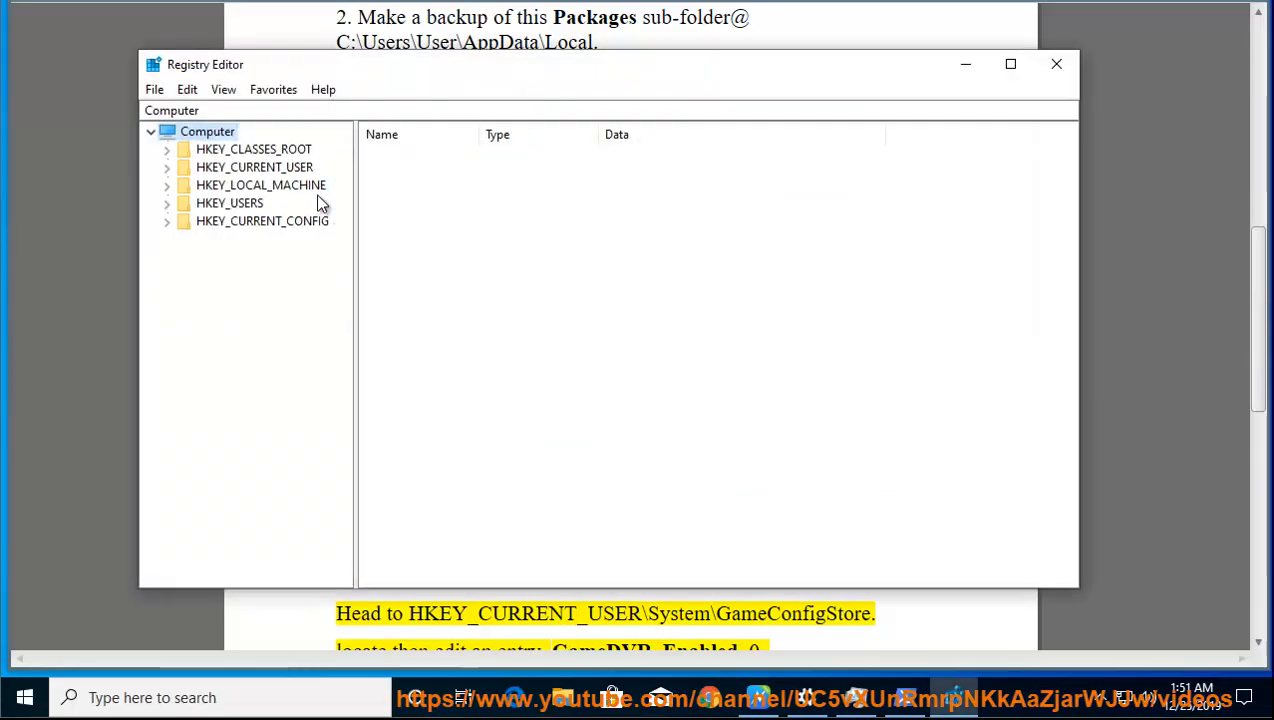
Back up the whole registry by exporting it to the Desktop as REG0.
{"action": "left_click", "coordinate": [155, 89]}
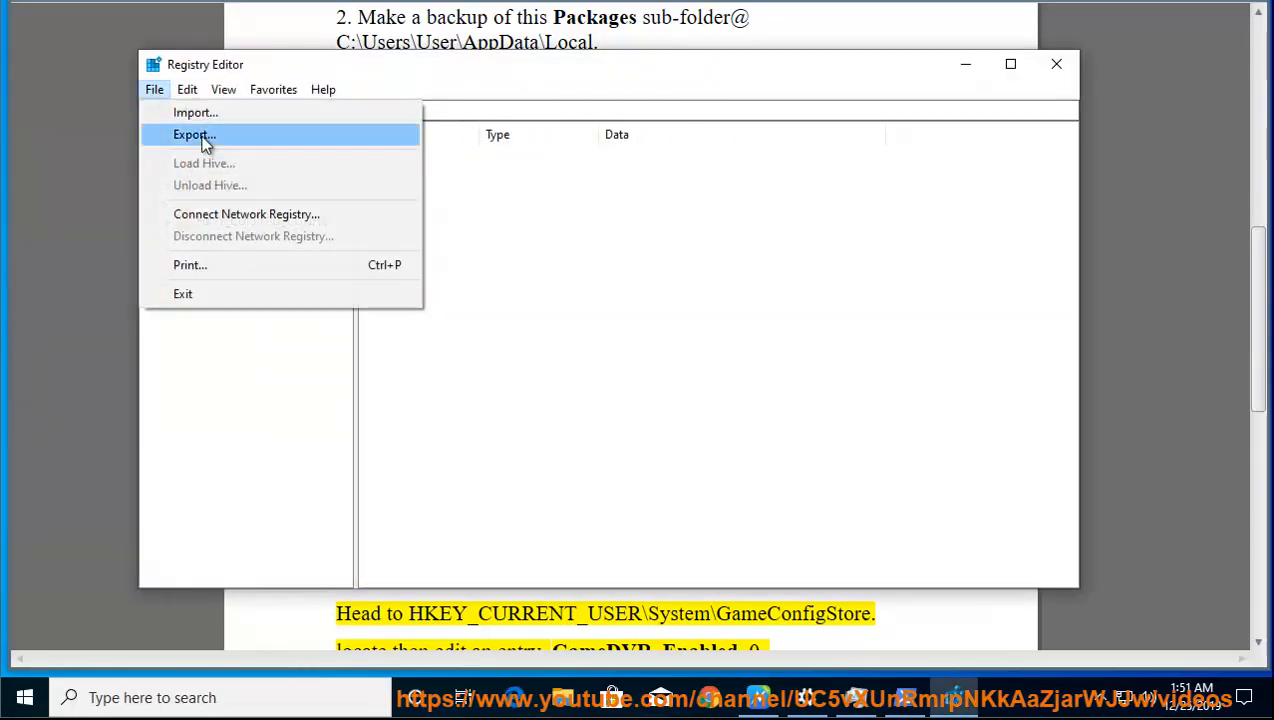
{"action": "left_click", "coordinate": [200, 134]}
{"action": "left_click", "coordinate": [206, 257]}
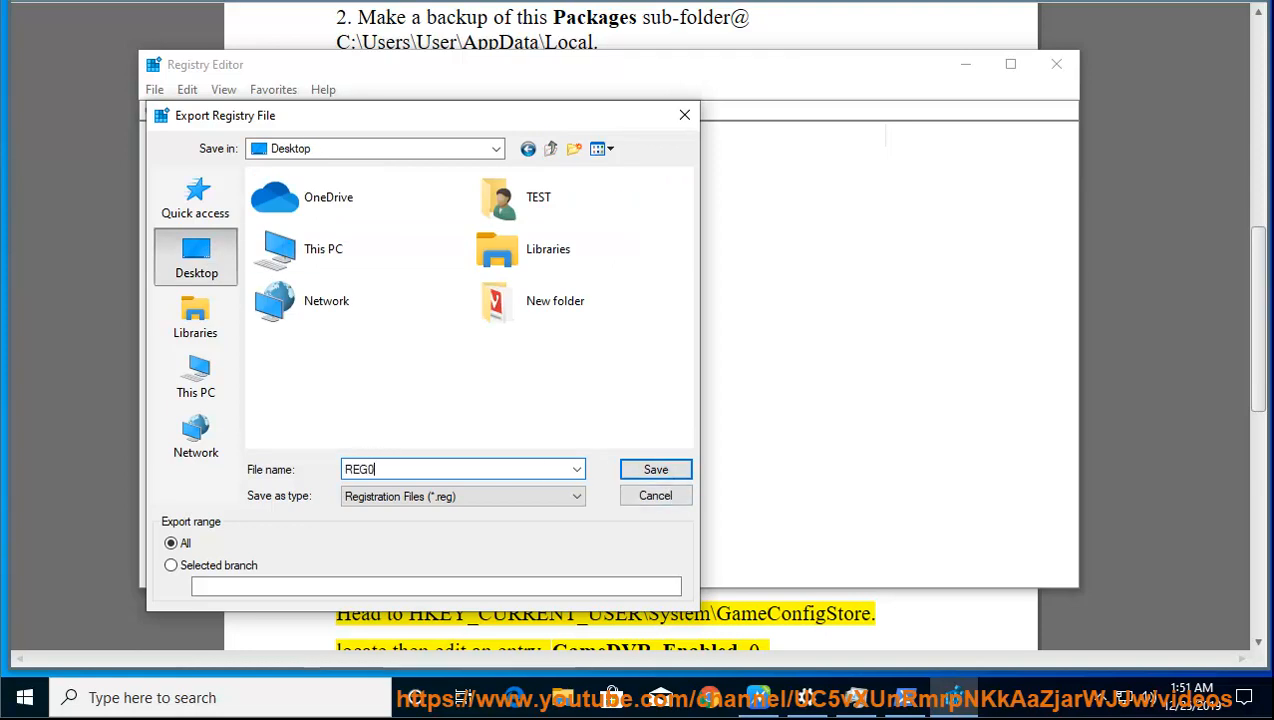
{"action": "left_click", "coordinate": [656, 470]}
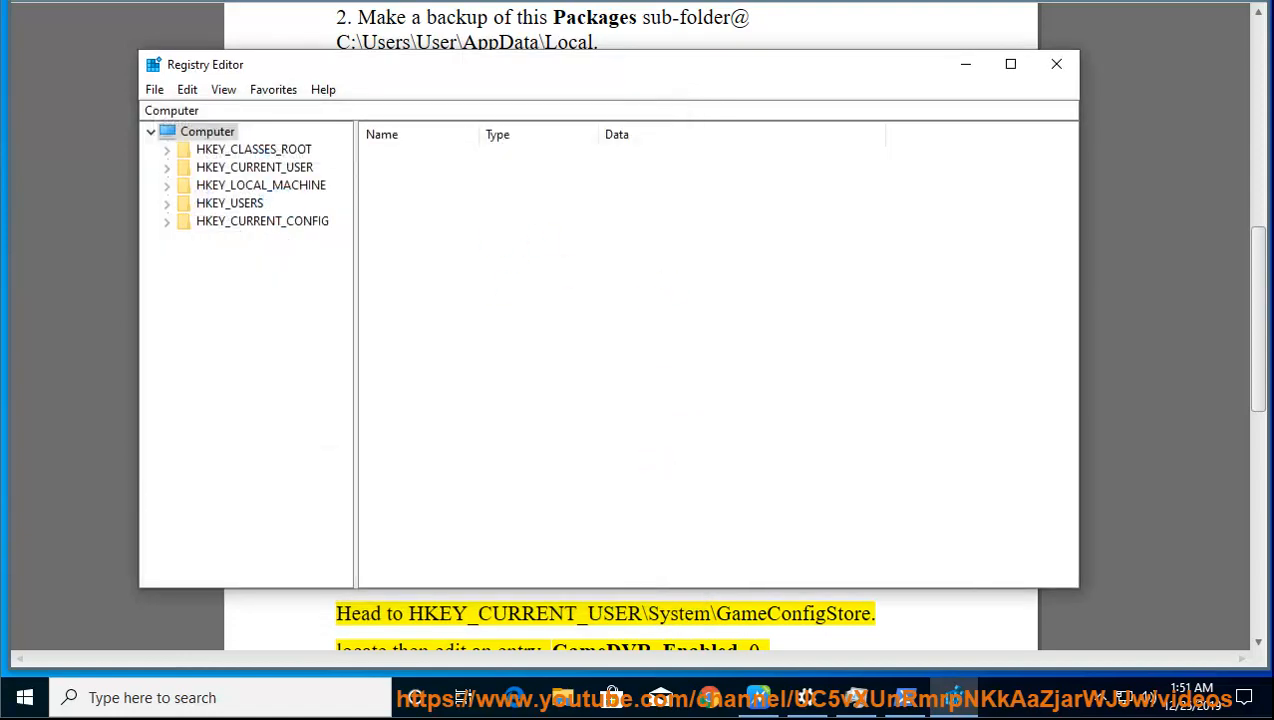
Check the PowerShell deployment progress, and open the key HKEY_CURRENT_USER\SOFTWARE\Microsoft\Windows\CurrentVersion\GameDVR in Registry Editor with full value names showing.
{"action": "left_click", "coordinate": [905, 697]}
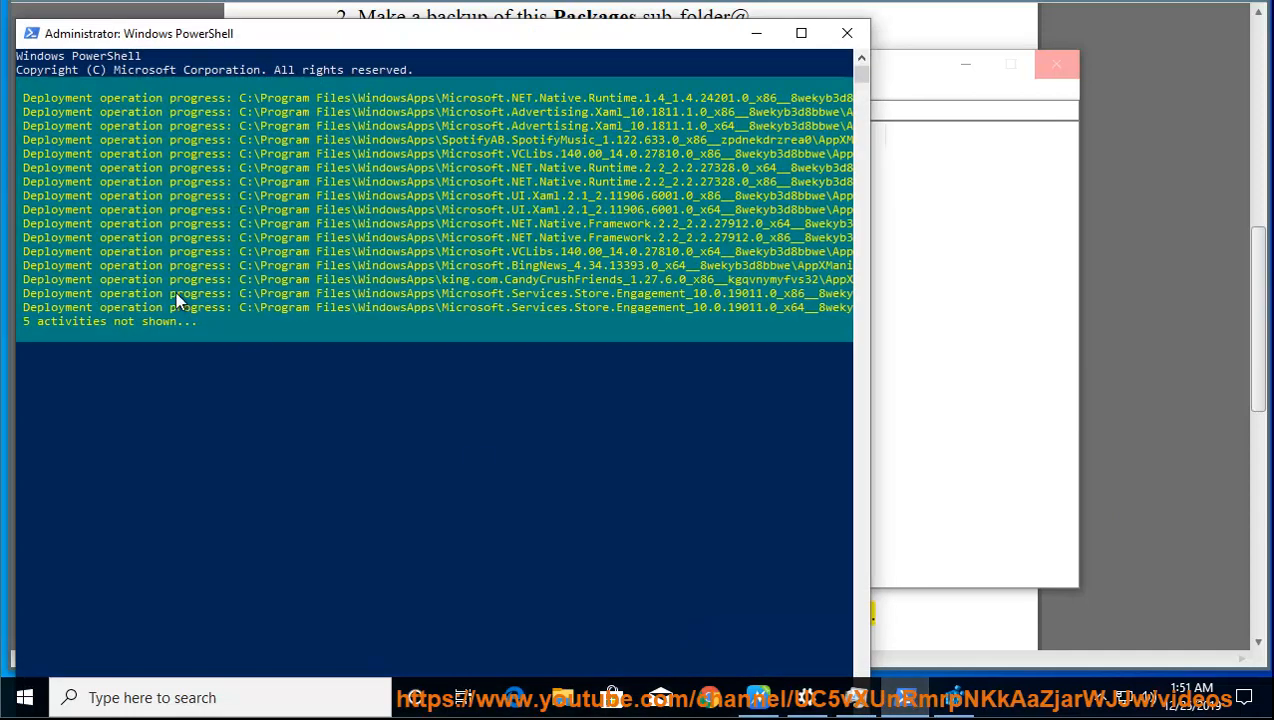
{"action": "left_click", "coordinate": [757, 36]}
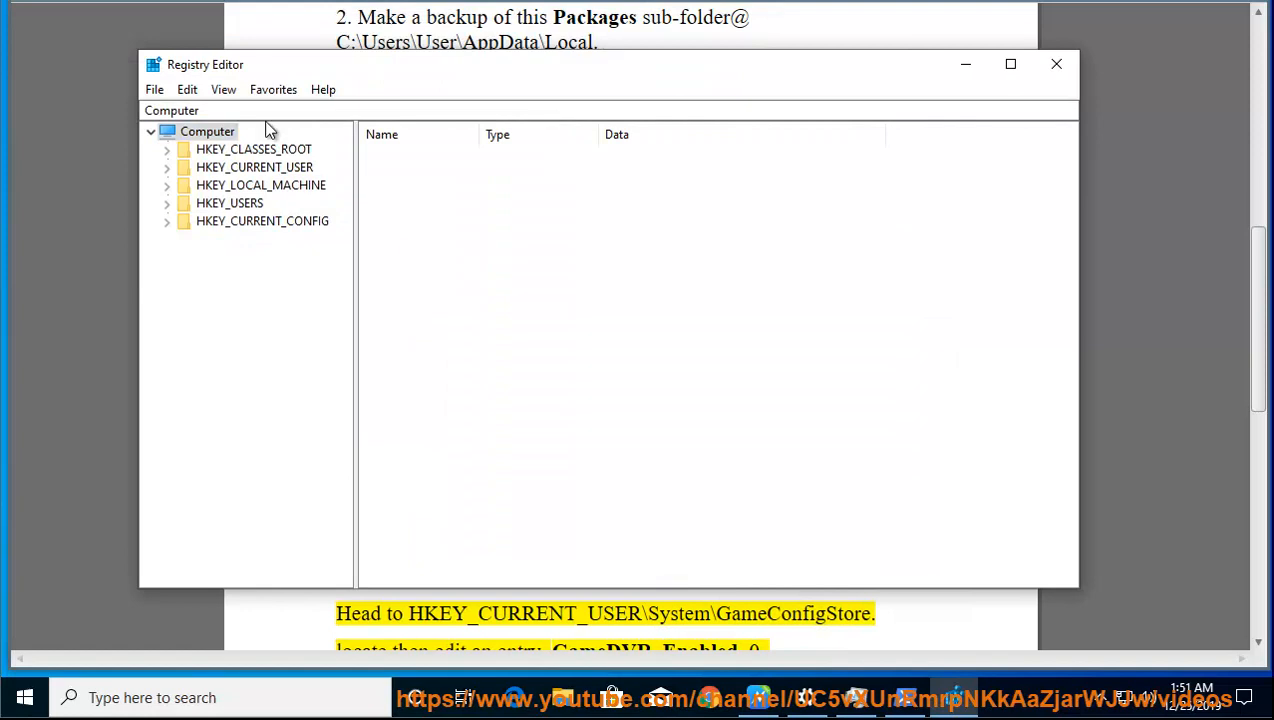
{"action": "left_click", "coordinate": [238, 111]}
{"action": "key", "text": "ctrl+v"}
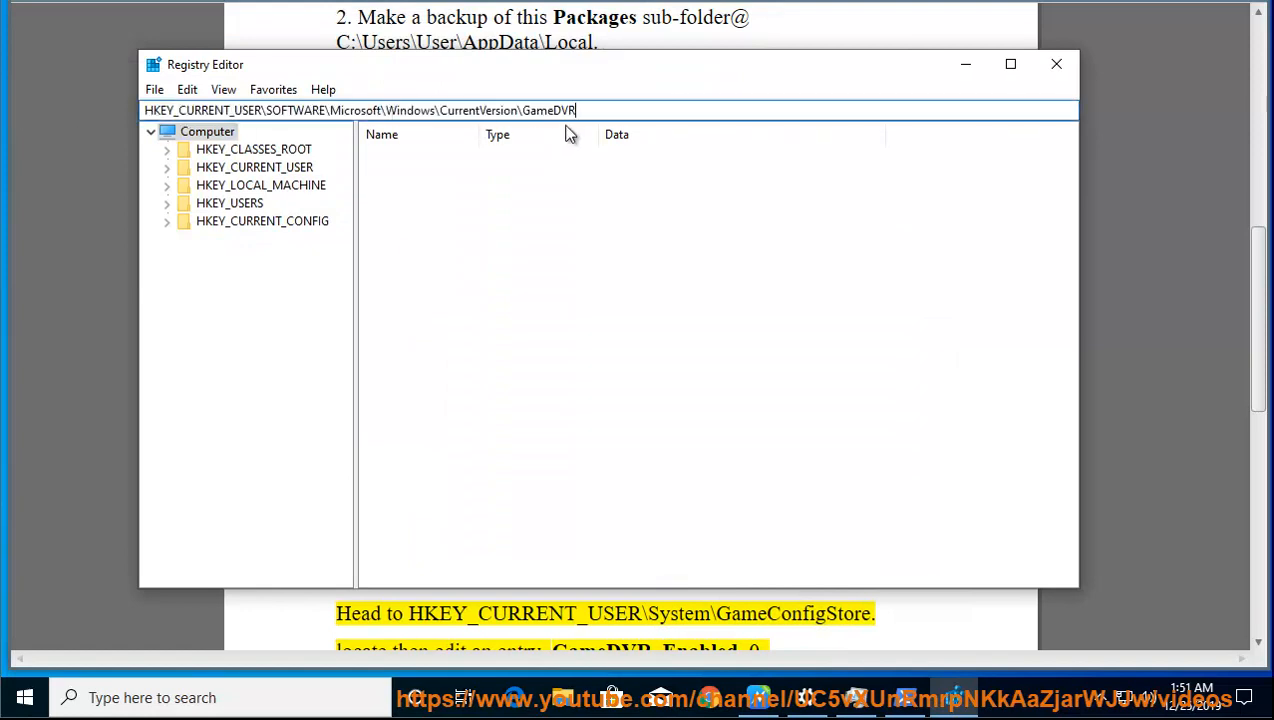
{"action": "key", "text": "Return"}
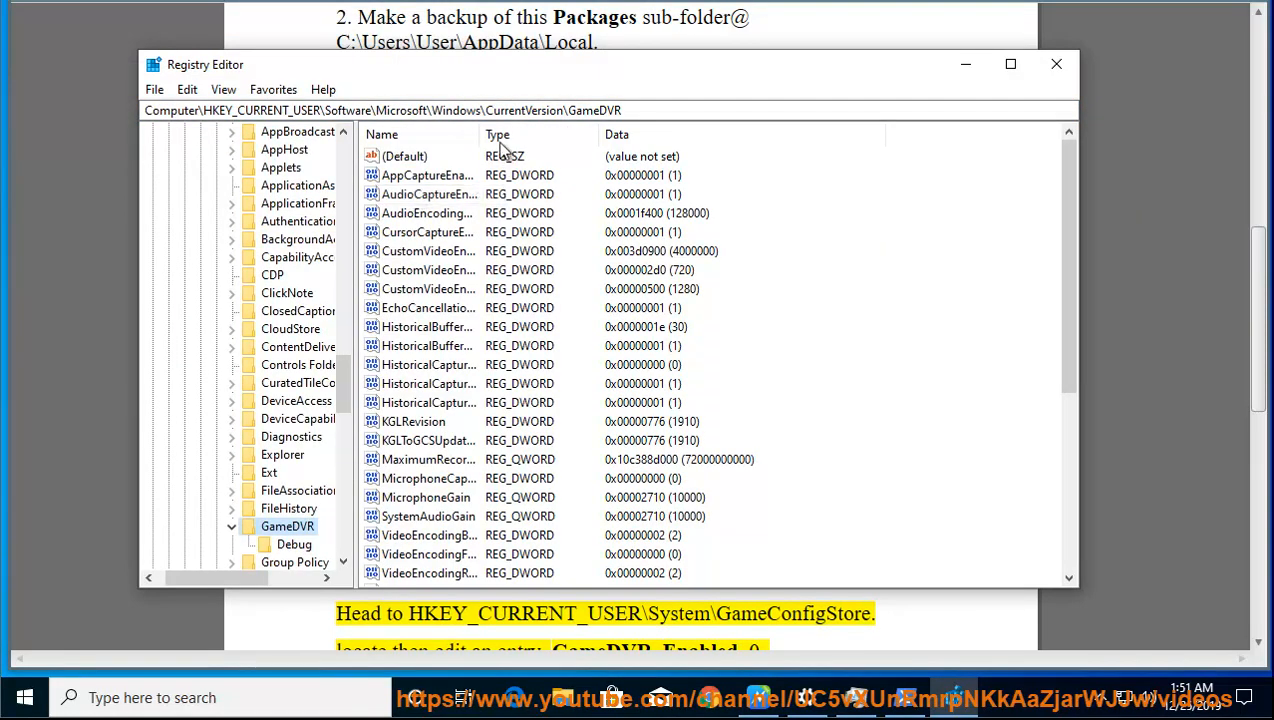
{"action": "left_click_drag", "start_coordinate": [476, 134], "coordinate": [612, 134]}
{"action": "left_click", "coordinate": [470, 197]}
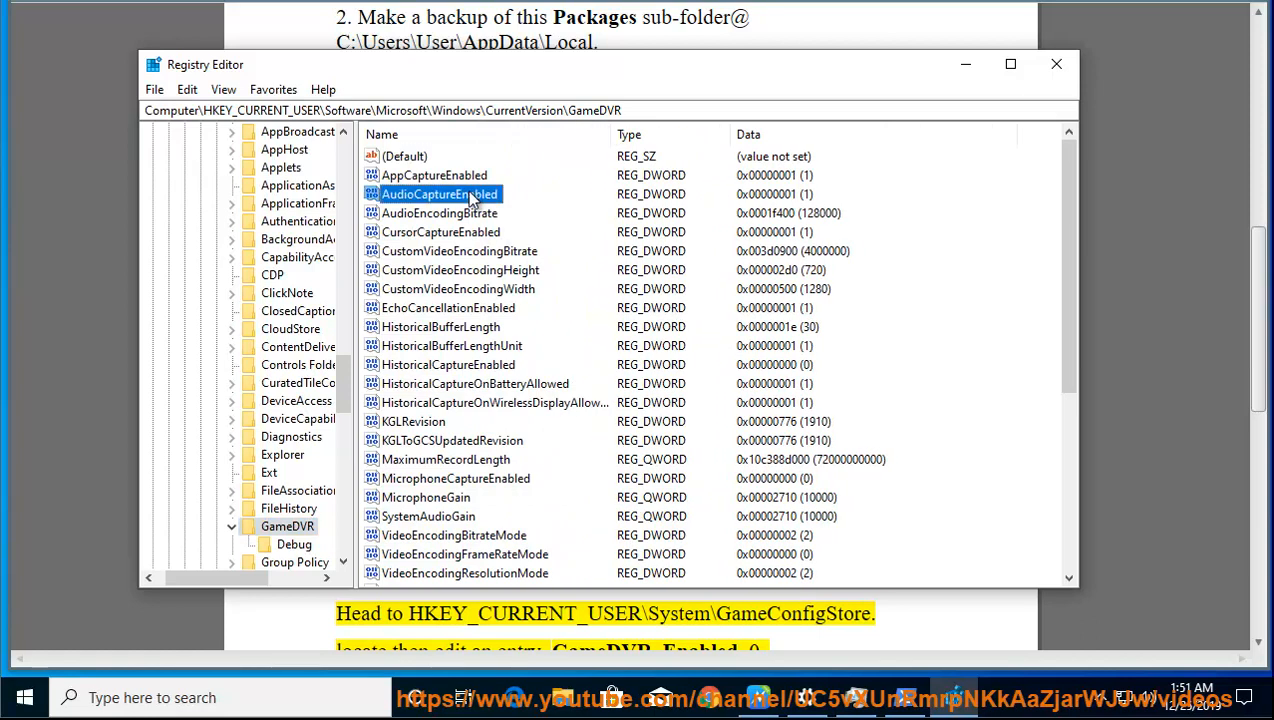
{"action": "double_click", "coordinate": [462, 198]}
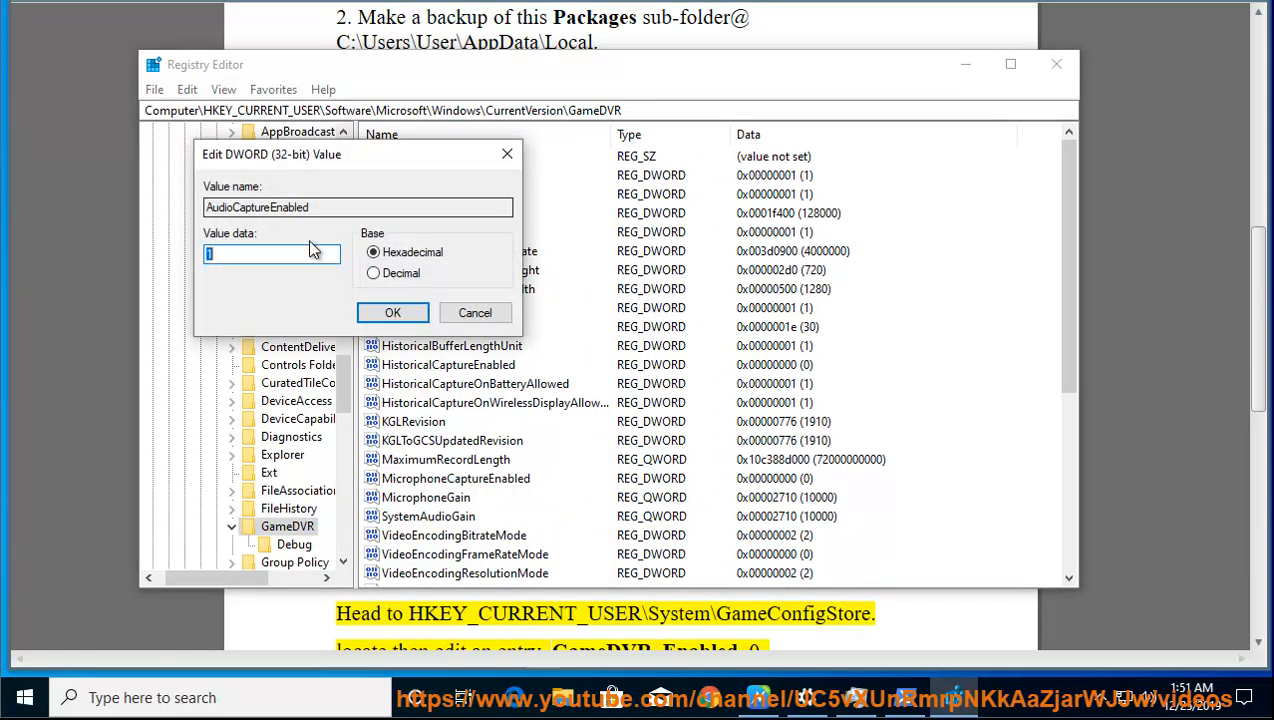
{"action": "left_click", "coordinate": [1148, 402]}
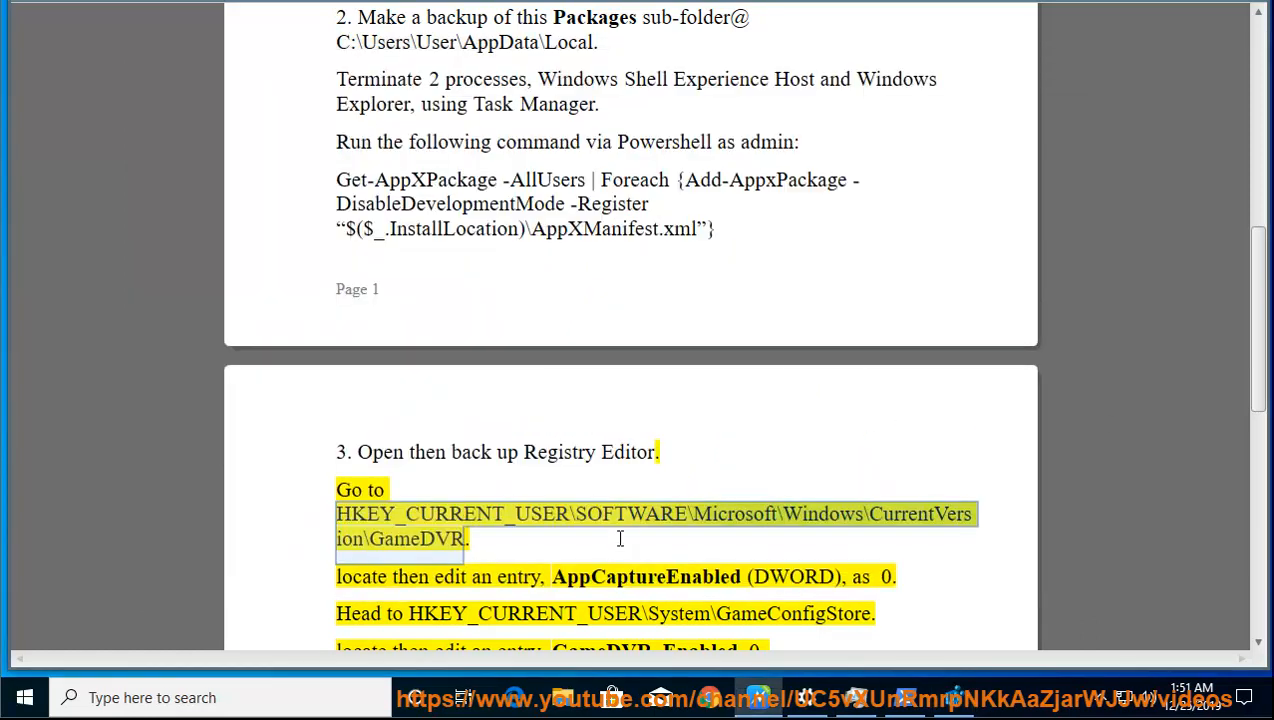
{"action": "double_click", "coordinate": [626, 576]}
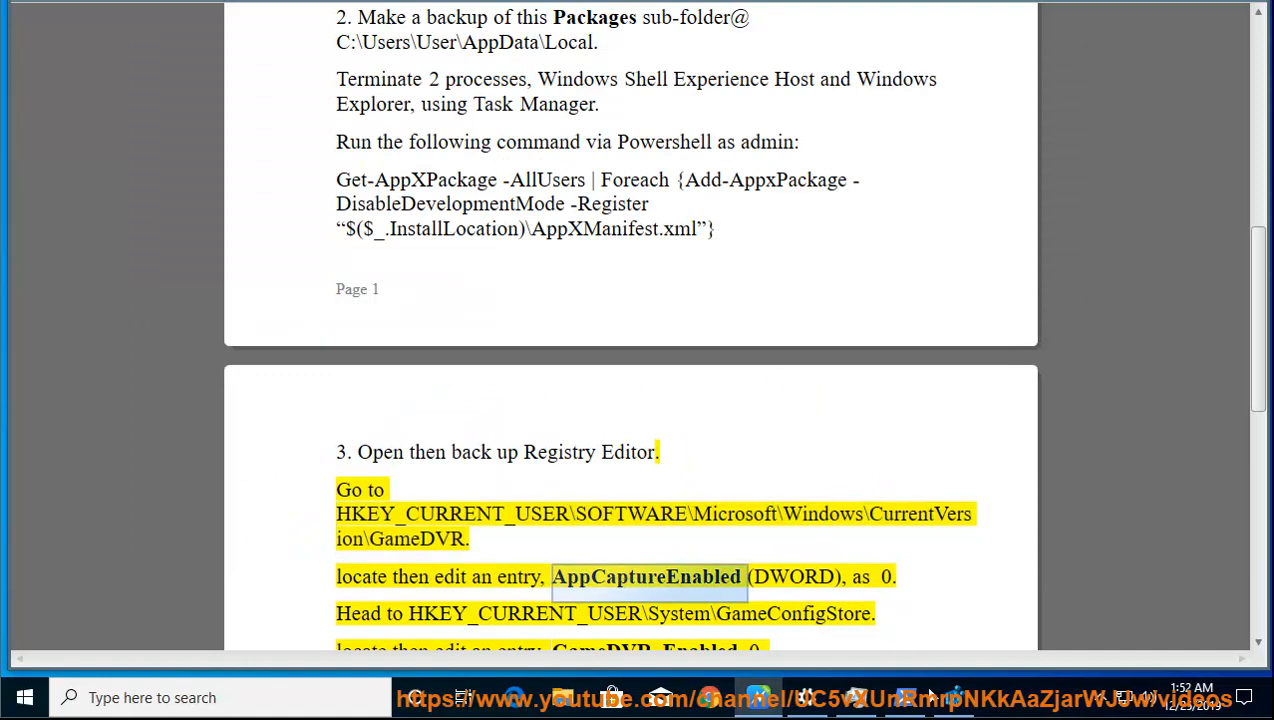
{"action": "left_click", "coordinate": [952, 697]}
{"action": "type", "text": "0"}
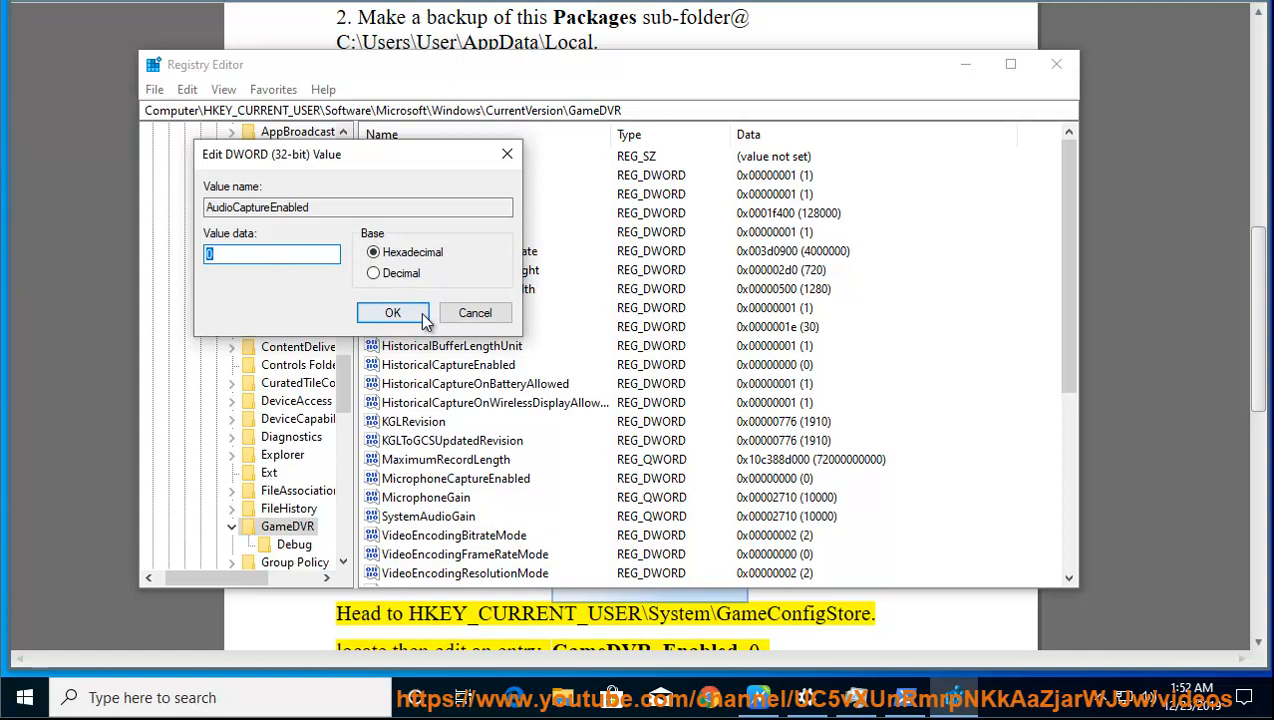
{"action": "left_click", "coordinate": [497, 314]}
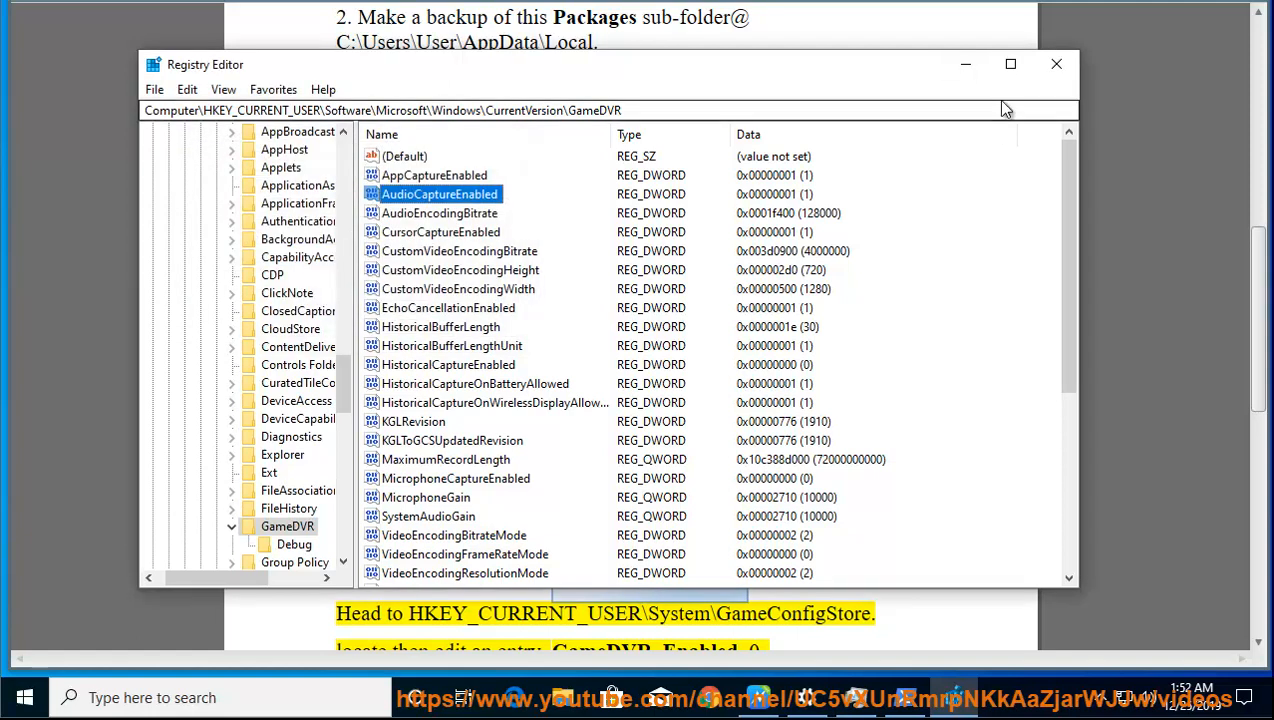
Copy the path HKEY_CURRENT_USER\System\GameConfigStore from step 3 of the document and open that key in Registry Editor.
{"action": "left_click", "coordinate": [966, 64]}
{"action": "scroll", "coordinate": [862, 610], "scroll_direction": "down", "scroll_amount": 1}
{"action": "scroll", "coordinate": [862, 610], "scroll_direction": "down", "scroll_amount": 1}
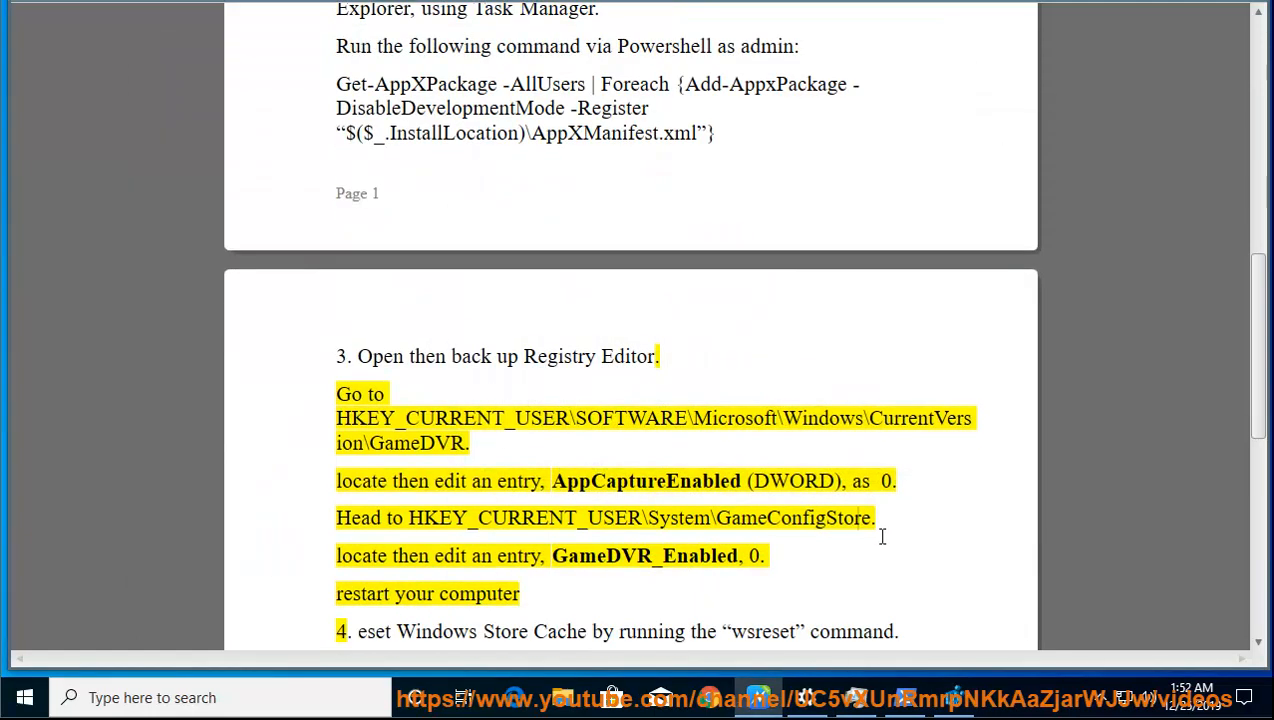
{"action": "left_click_drag", "start_coordinate": [870, 520], "coordinate": [448, 517]}
{"action": "key", "text": "ctrl+c"}
{"action": "left_click", "coordinate": [955, 697]}
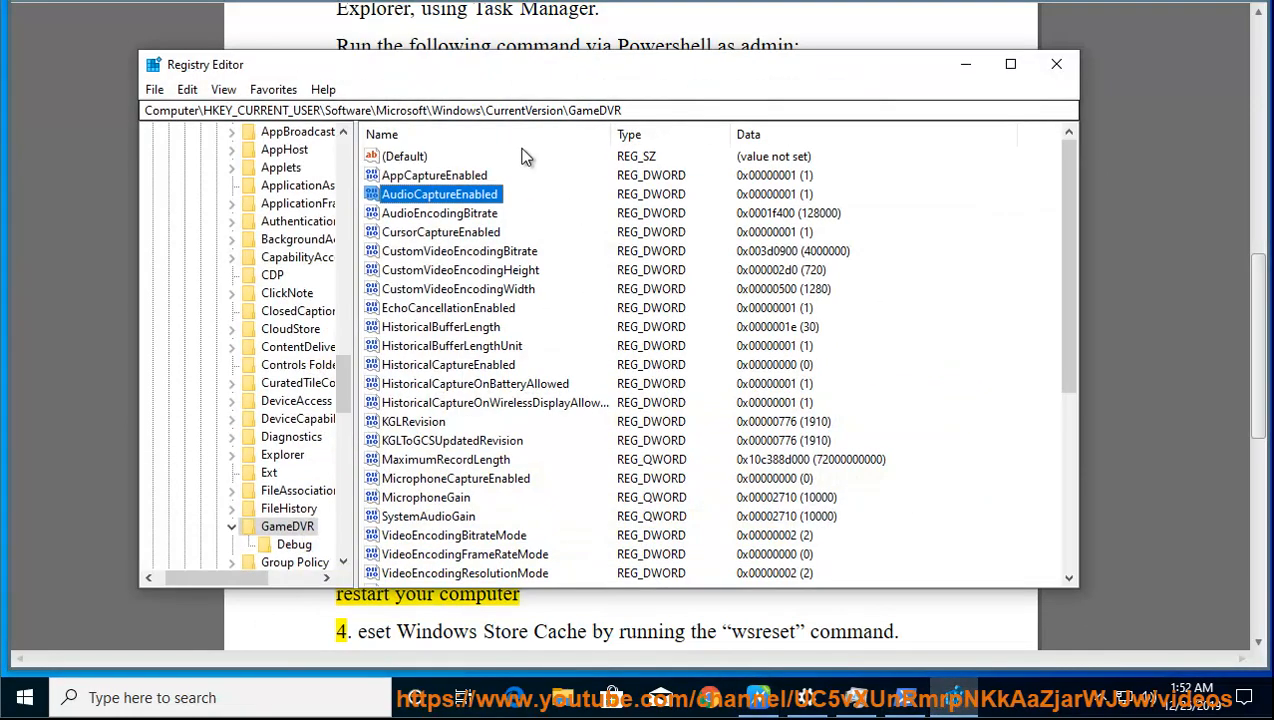
{"action": "left_click_drag", "start_coordinate": [624, 110], "coordinate": [297, 71]}
{"action": "key", "text": "ctrl+v"}
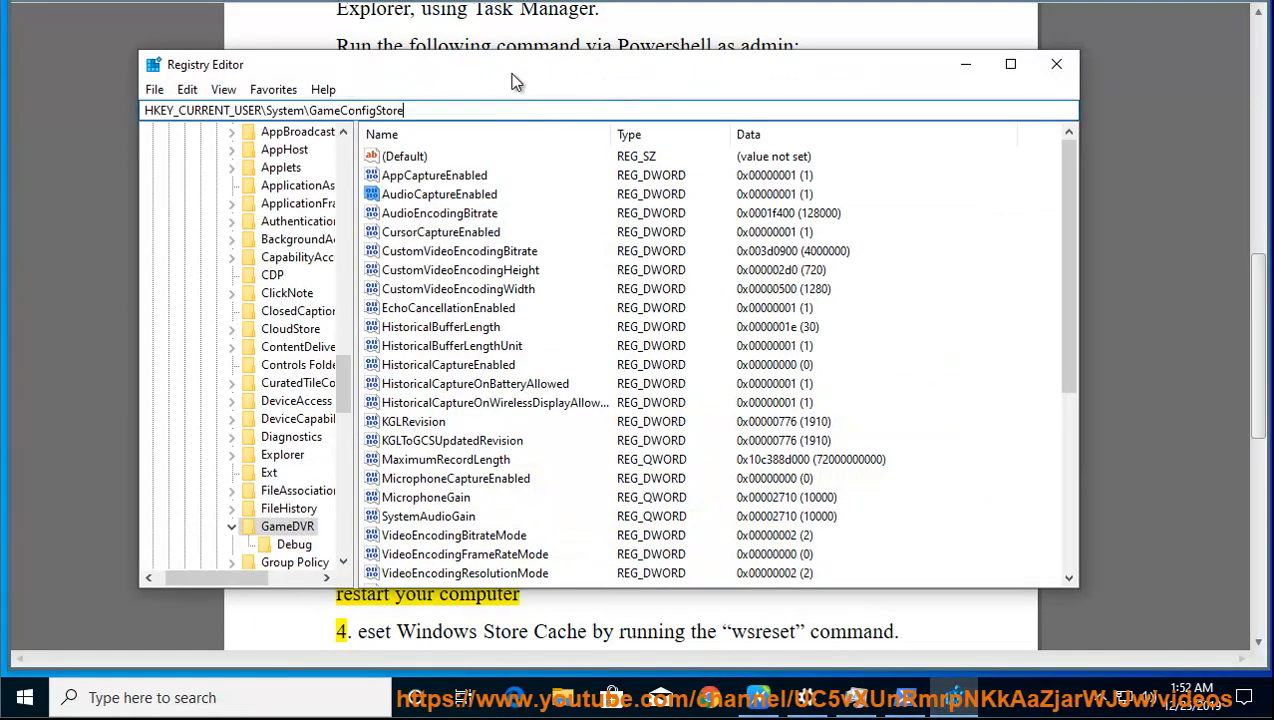
{"action": "key", "text": "Return"}
Check the entry name in the document and try to set the GameDVR_Enabled value data to 0.
{"action": "left_click", "coordinate": [565, 600]}
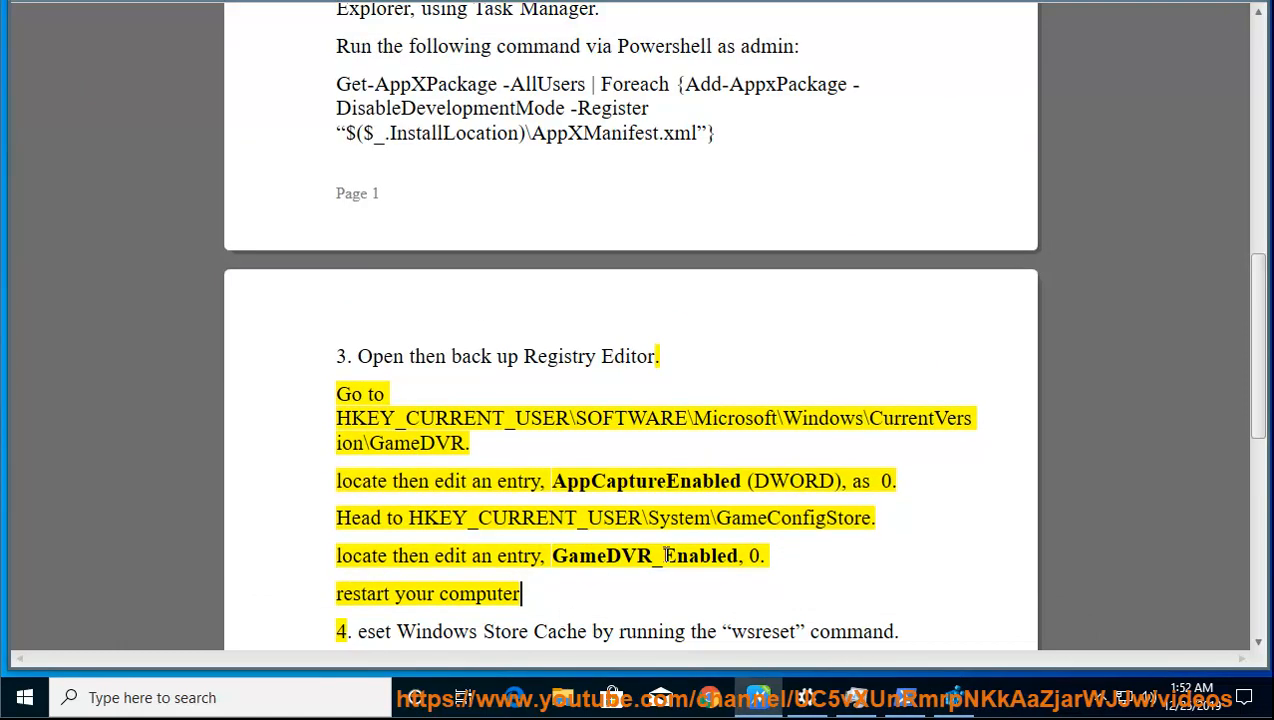
{"action": "double_click", "coordinate": [667, 557]}
{"action": "double_click", "coordinate": [610, 556]}
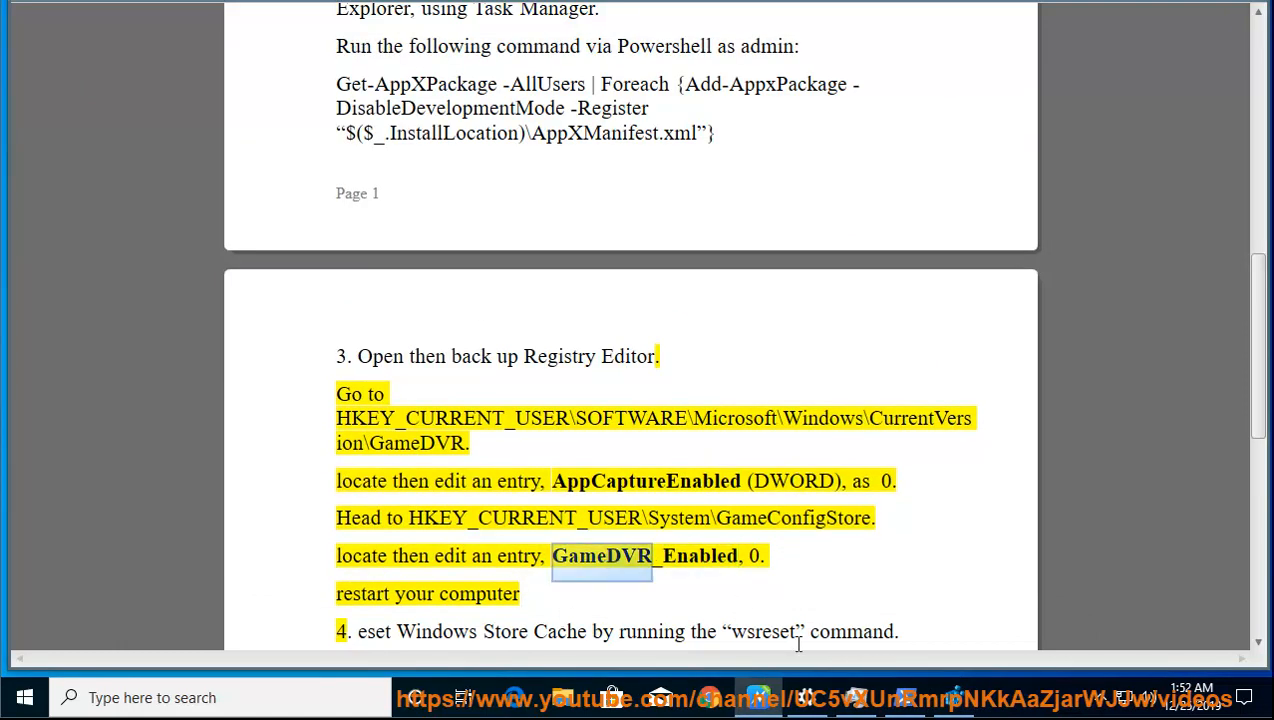
{"action": "left_click", "coordinate": [955, 697]}
{"action": "double_click", "coordinate": [474, 214]}
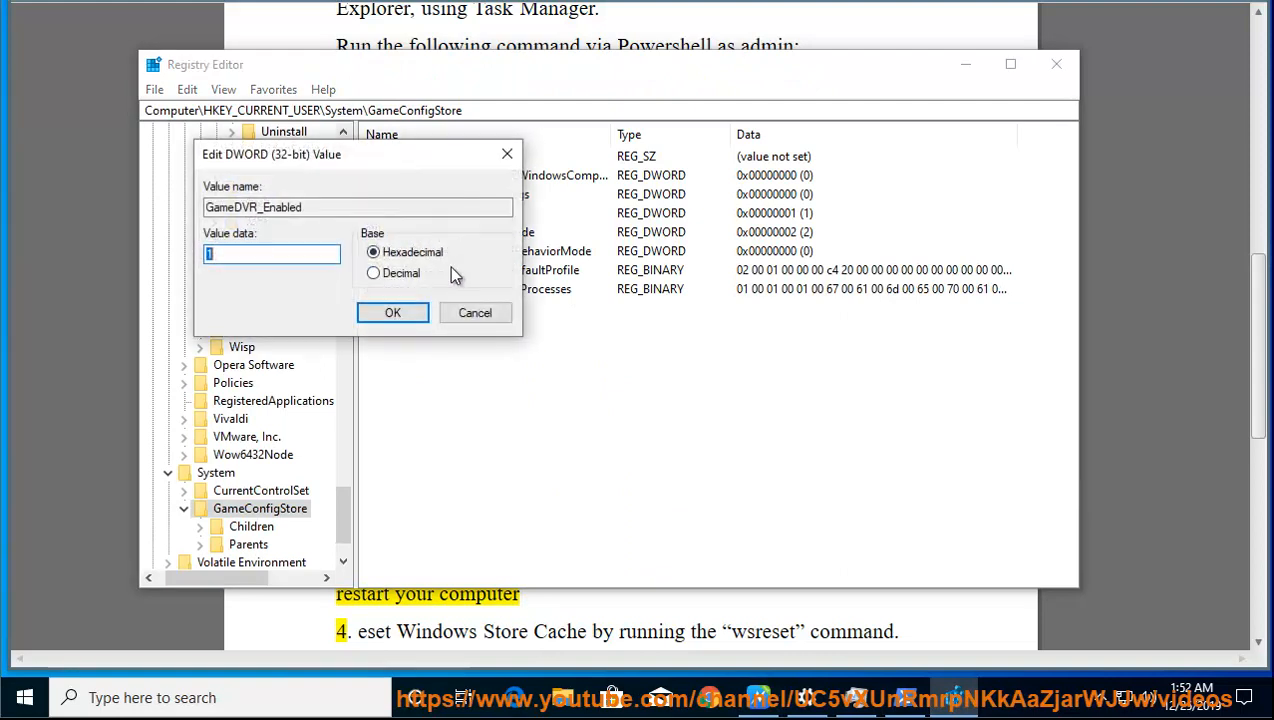
{"action": "type", "text": "0"}
{"action": "double_click", "coordinate": [255, 259]}
{"action": "left_click", "coordinate": [392, 313]}
{"action": "left_click", "coordinate": [487, 315]}
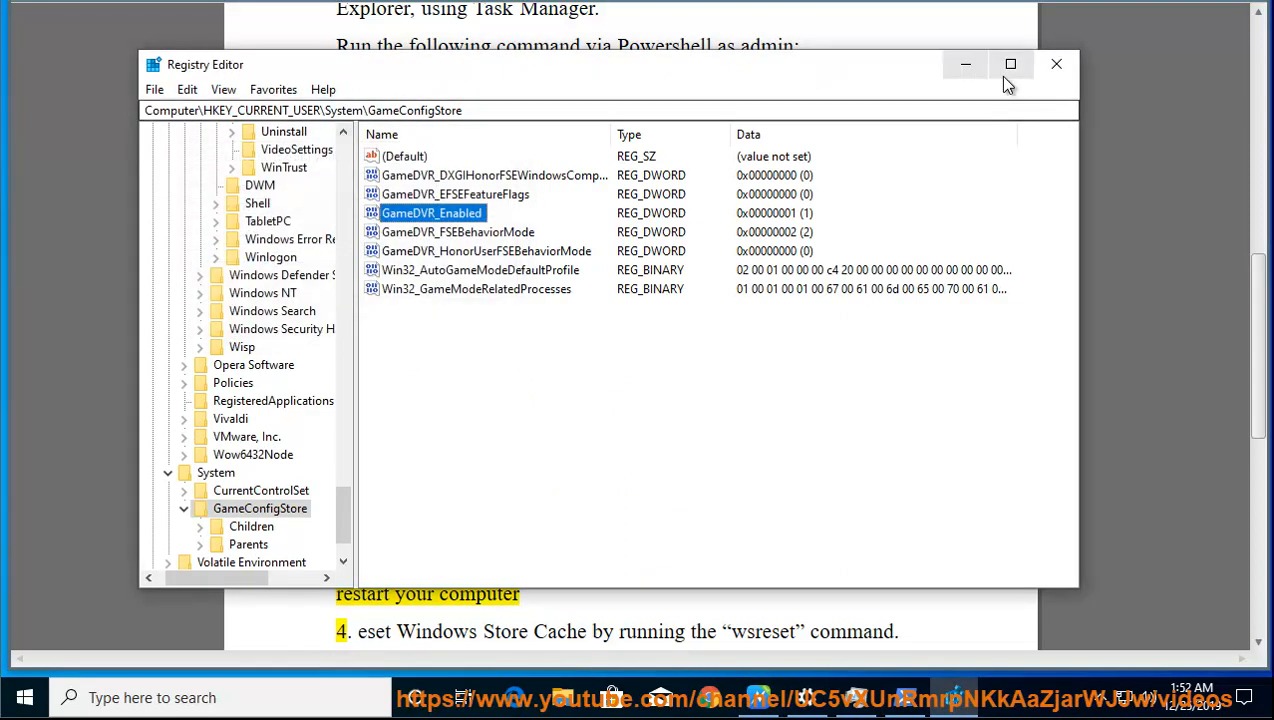
{"action": "left_click", "coordinate": [965, 64]}
{"action": "left_click", "coordinate": [756, 515]}
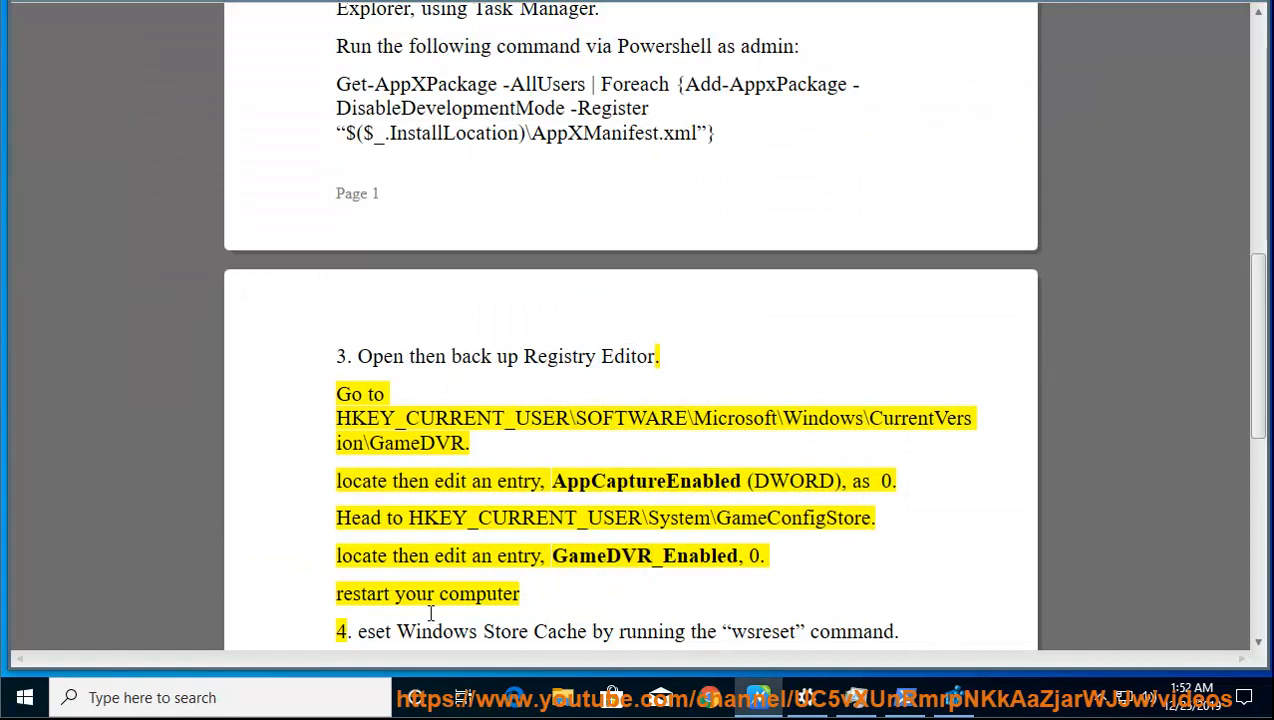
{"action": "left_click", "coordinate": [23, 694]}
{"action": "left_click", "coordinate": [27, 656]}
{"action": "left_click", "coordinate": [500, 553]}
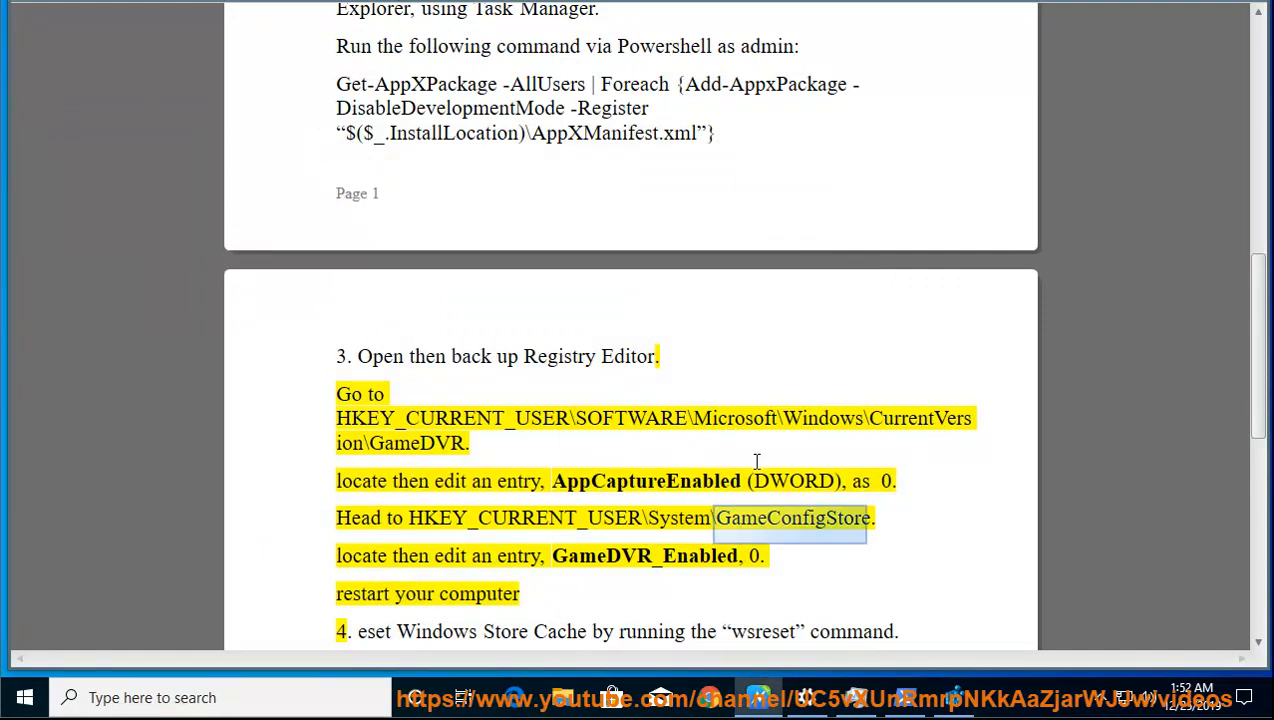
{"action": "left_click", "coordinate": [952, 698]}
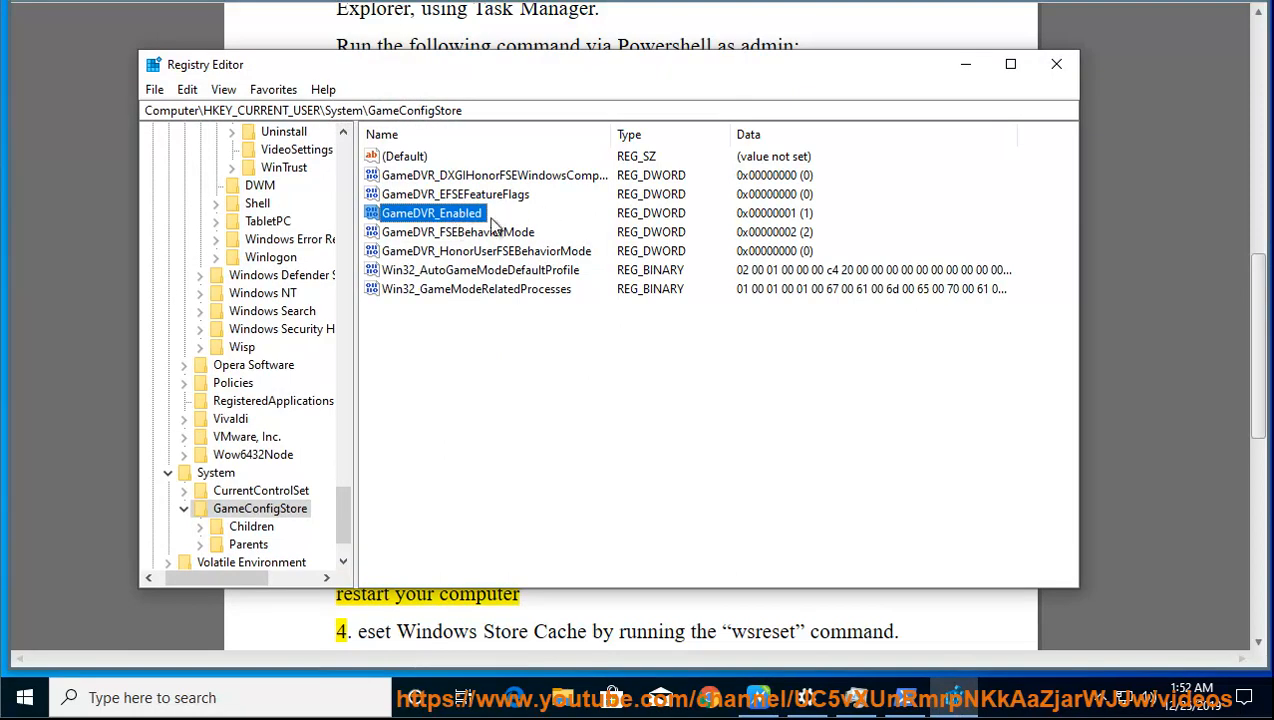
{"action": "right_click", "coordinate": [455, 220]}
{"action": "right_click", "coordinate": [470, 372]}
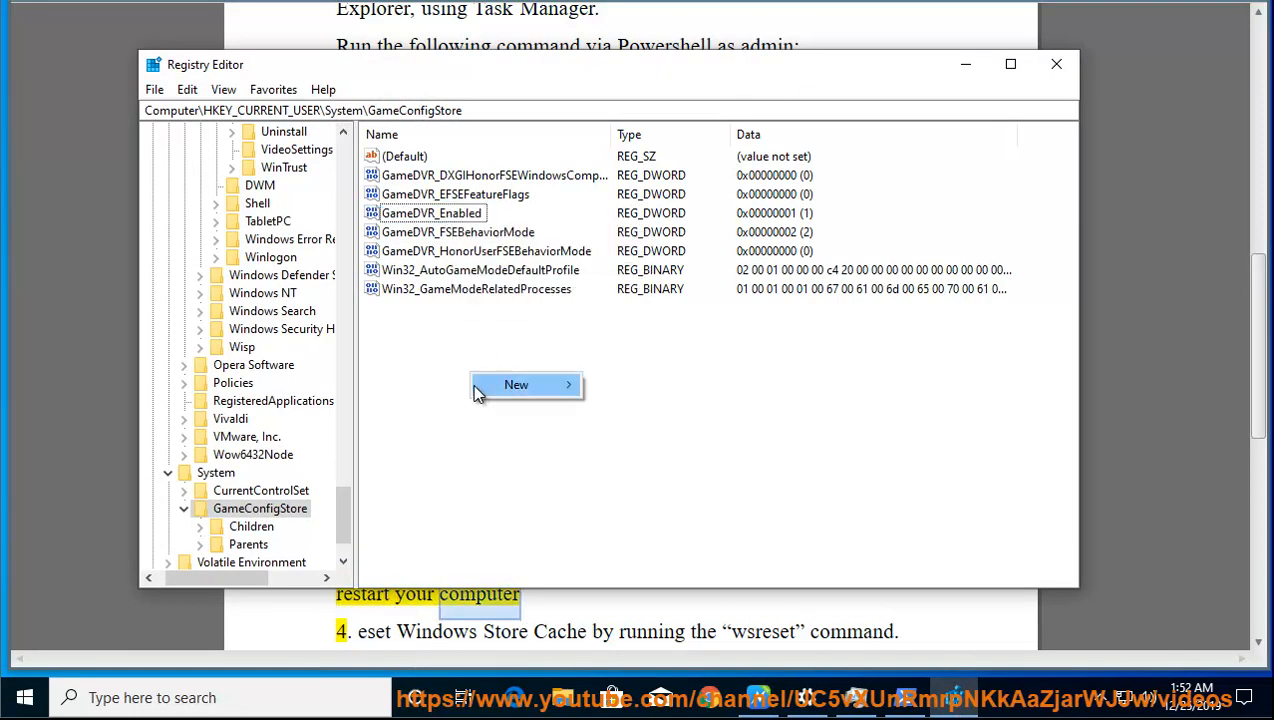
{"action": "mouse_move", "coordinate": [480, 392]}
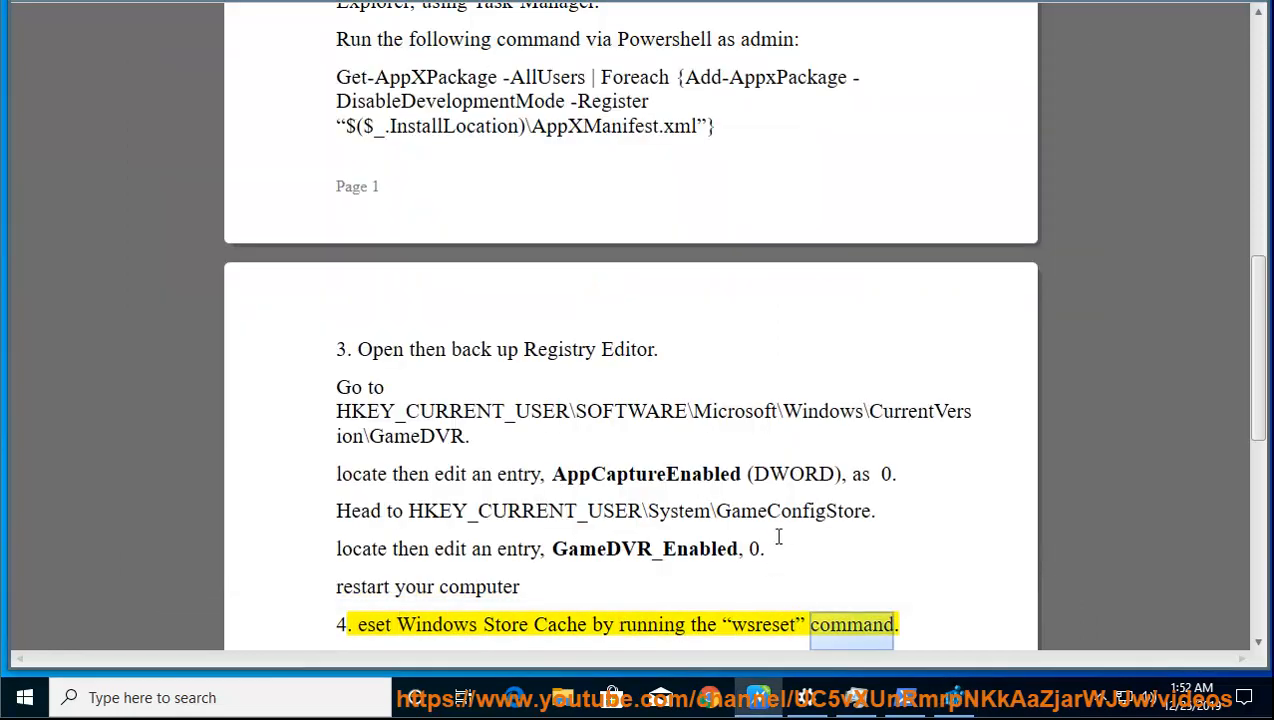
Copy the wsreset command from step 4 of the document, find it with Windows search, and run it as administrator.
{"action": "double_click", "coordinate": [752, 624]}
{"action": "right_click", "coordinate": [756, 624]}
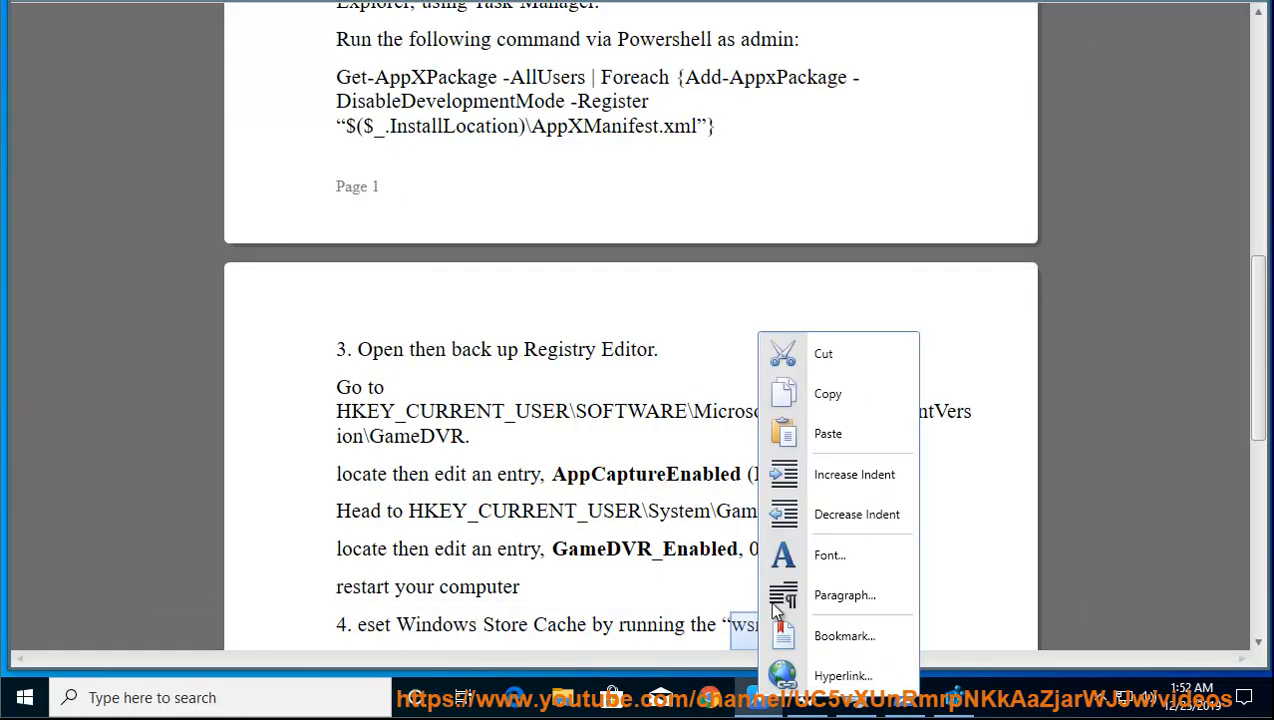
{"action": "left_click", "coordinate": [815, 393]}
{"action": "left_click", "coordinate": [247, 705]}
{"action": "right_click", "coordinate": [247, 705]}
{"action": "left_click", "coordinate": [241, 645]}
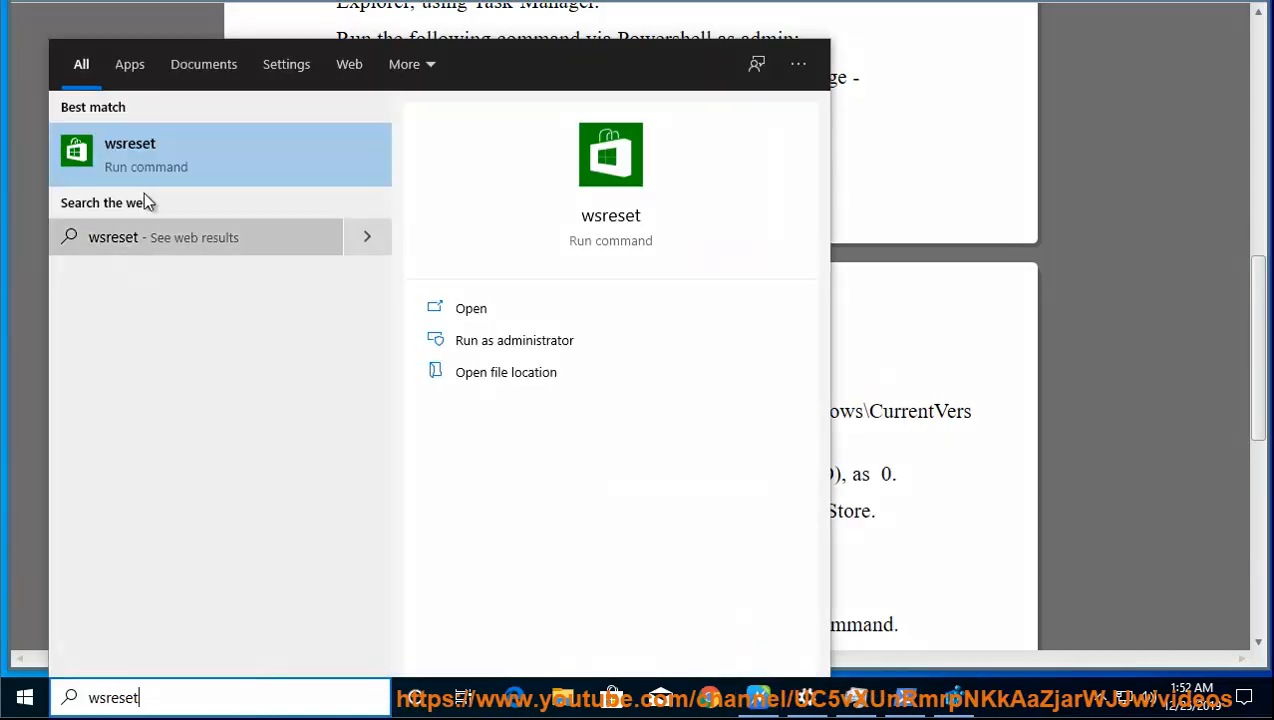
{"action": "right_click", "coordinate": [247, 157]}
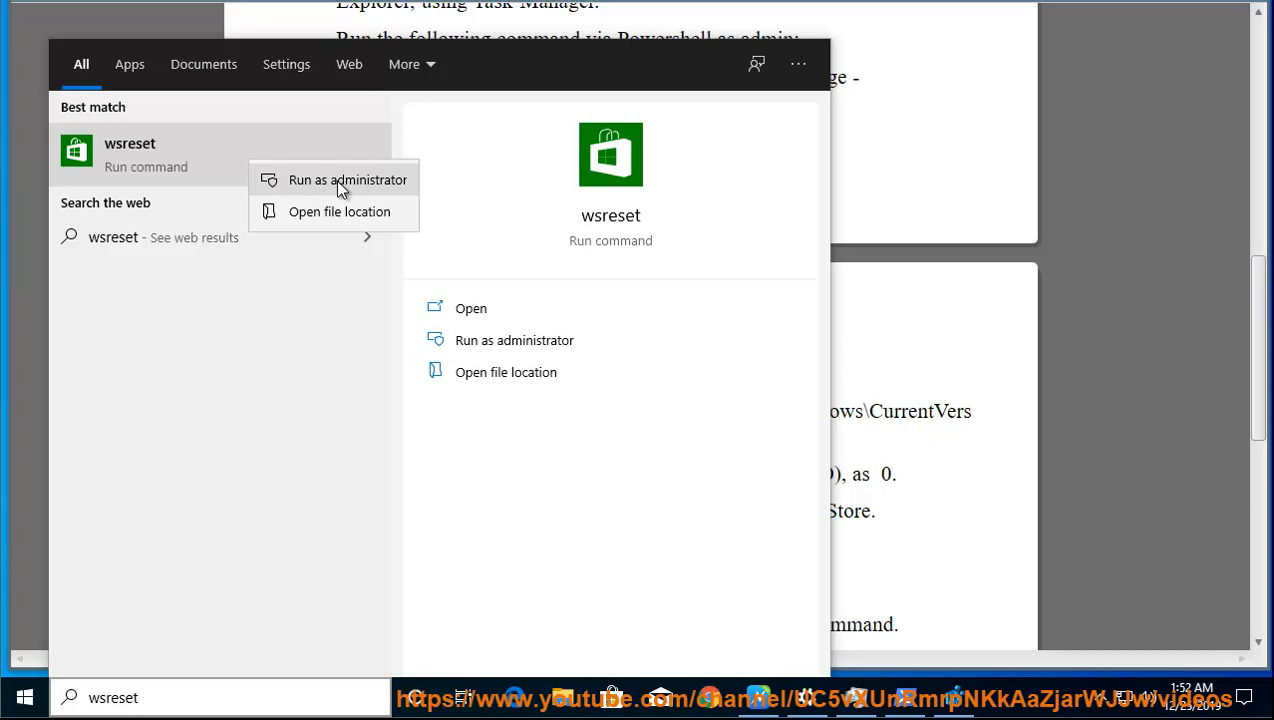
{"action": "left_click", "coordinate": [340, 182]}
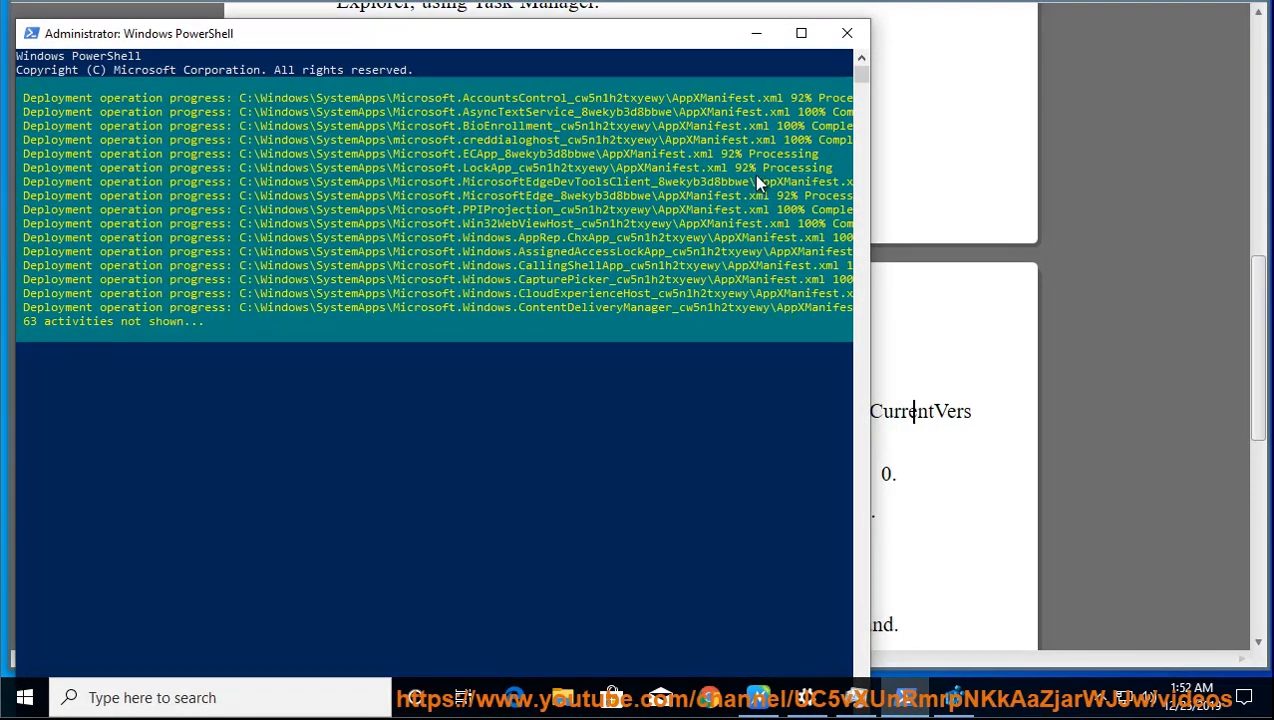
Return to the start of the document and move the PowerShell window clear of the title to check the deployment progress.
{"action": "left_click", "coordinate": [757, 33]}
{"action": "left_click_drag", "start_coordinate": [1258, 401], "coordinate": [1254, 158]}
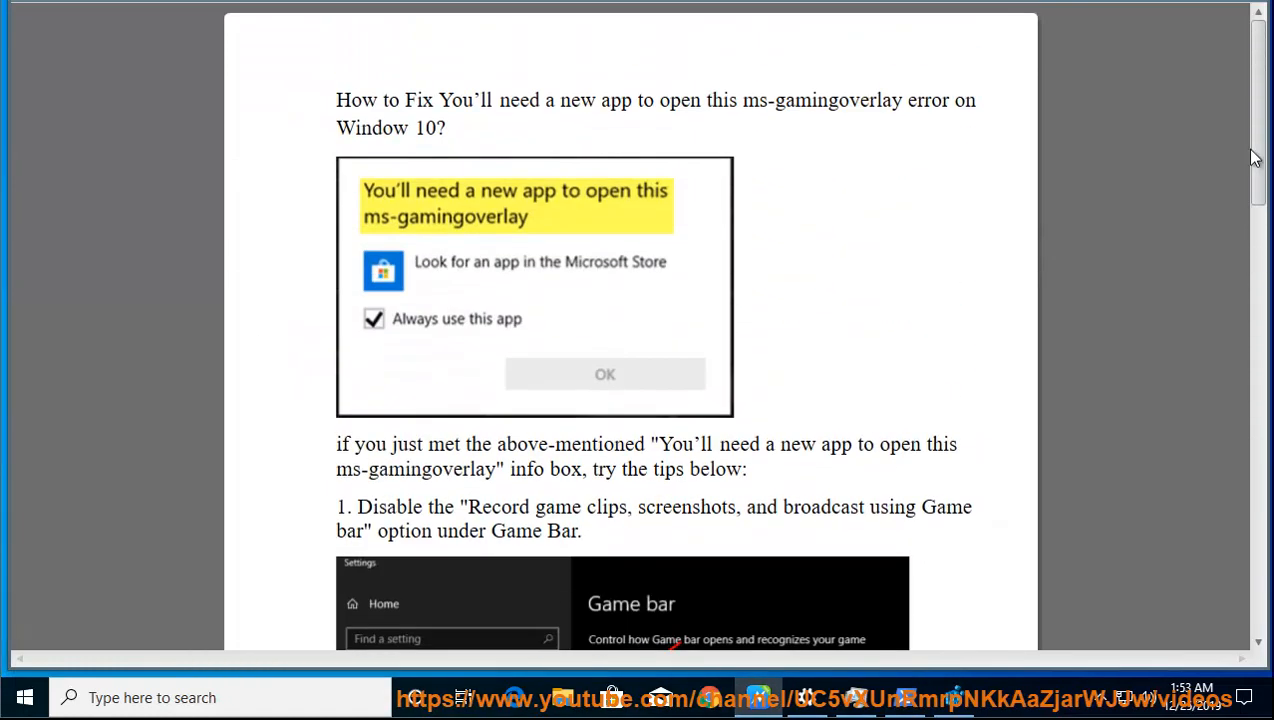
{"action": "left_click", "coordinate": [905, 698]}
{"action": "left_click_drag", "start_coordinate": [590, 42], "coordinate": [1166, 206]}
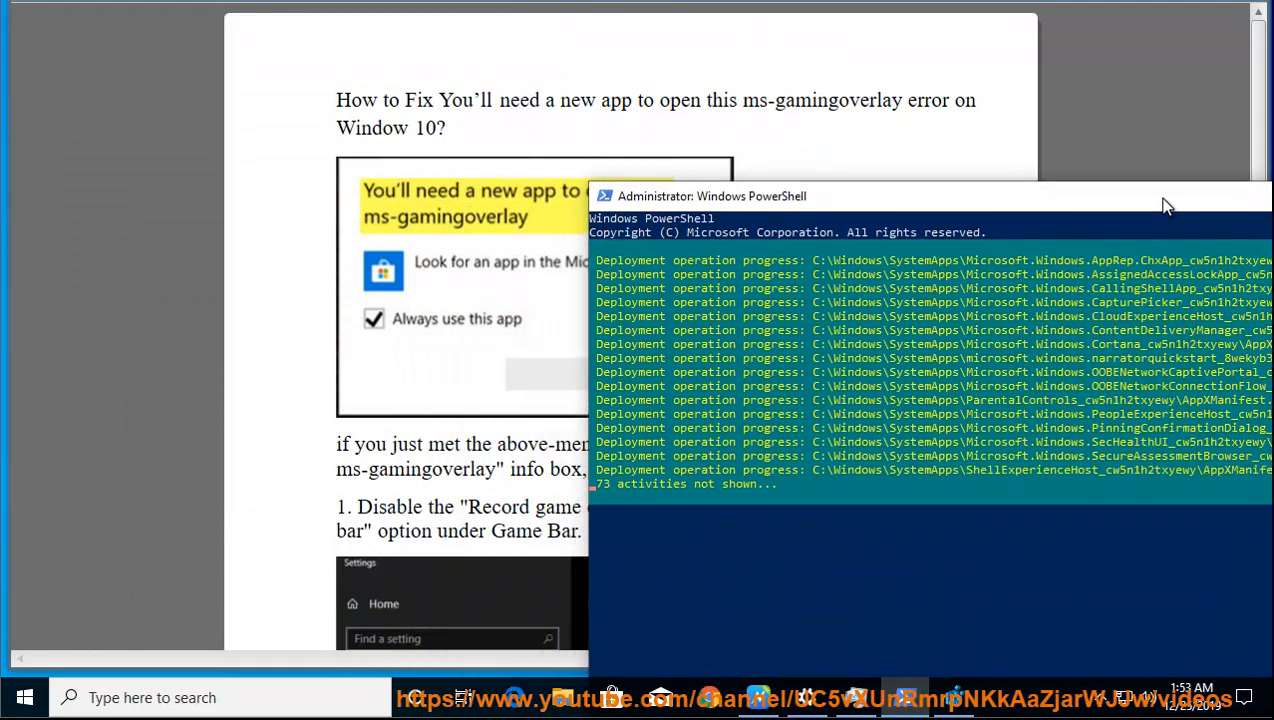
{"action": "left_click_drag", "start_coordinate": [1029, 208], "coordinate": [1035, 300]}
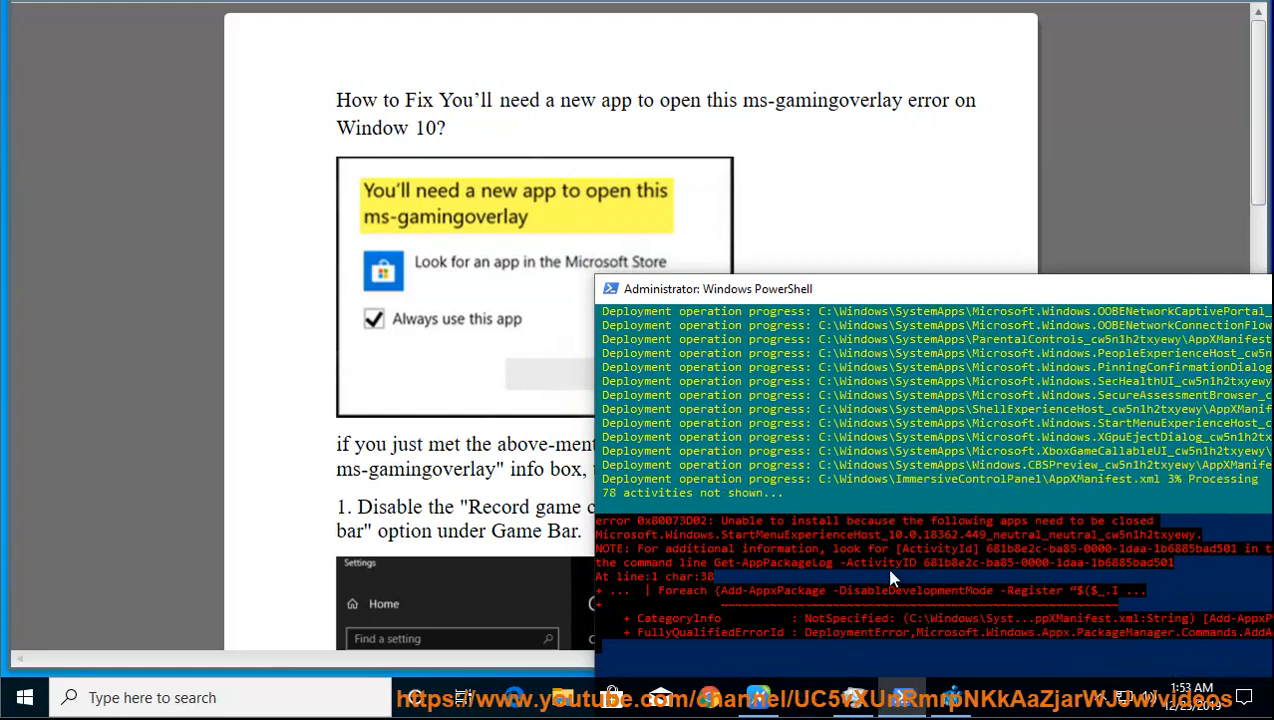